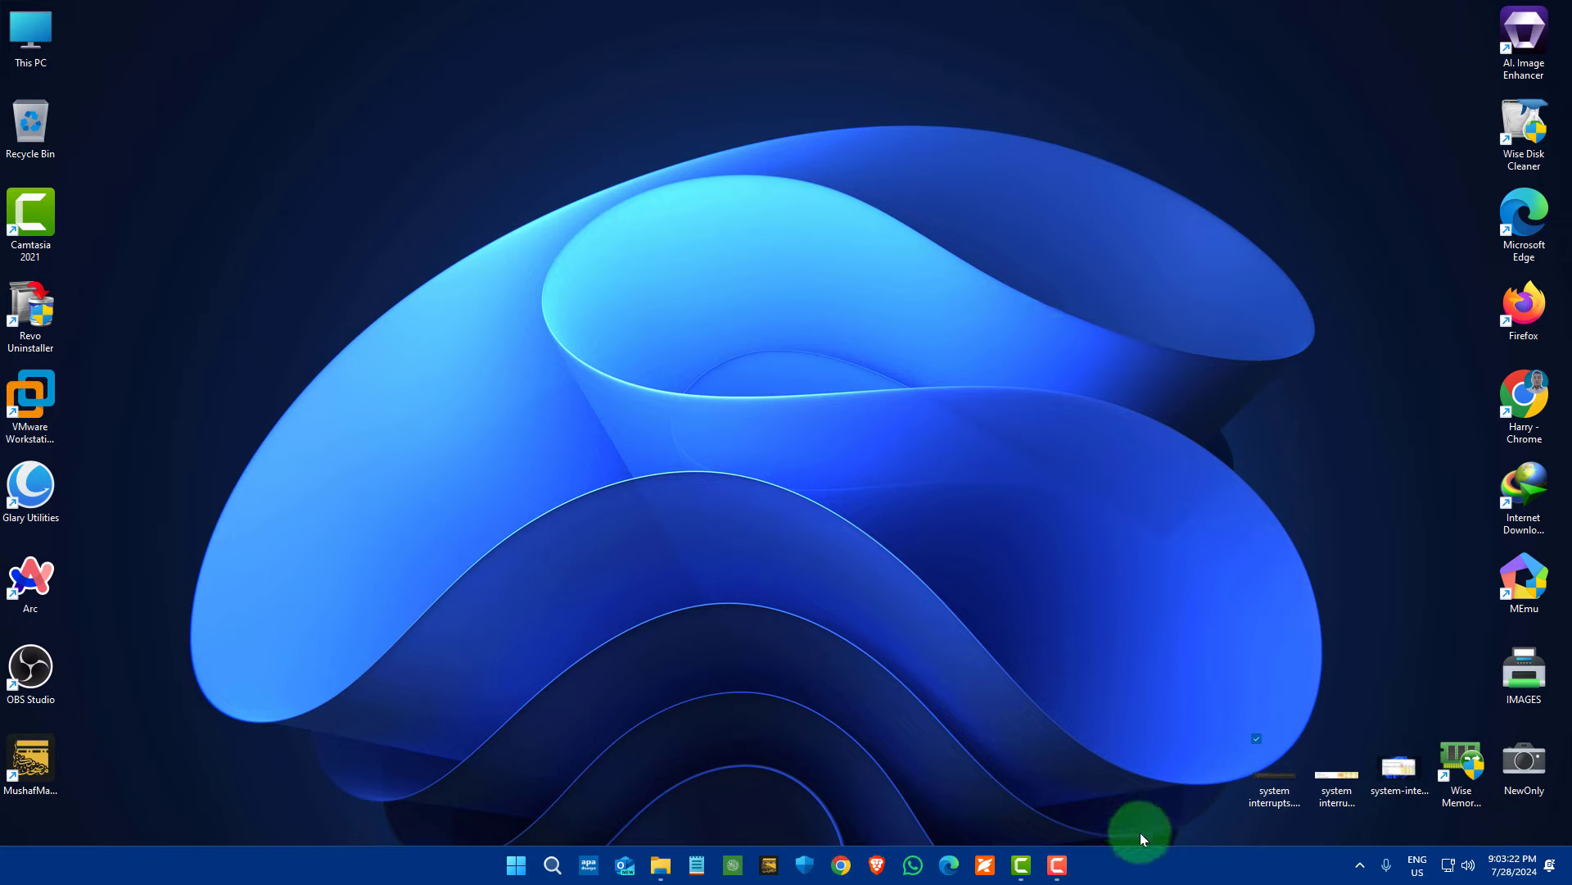
# - Open Task Manager, filter the processes by "system in" and check the actions available for System interrupts
pyautogui.rightClick(1147, 856)
pyautogui.click(1212, 801)
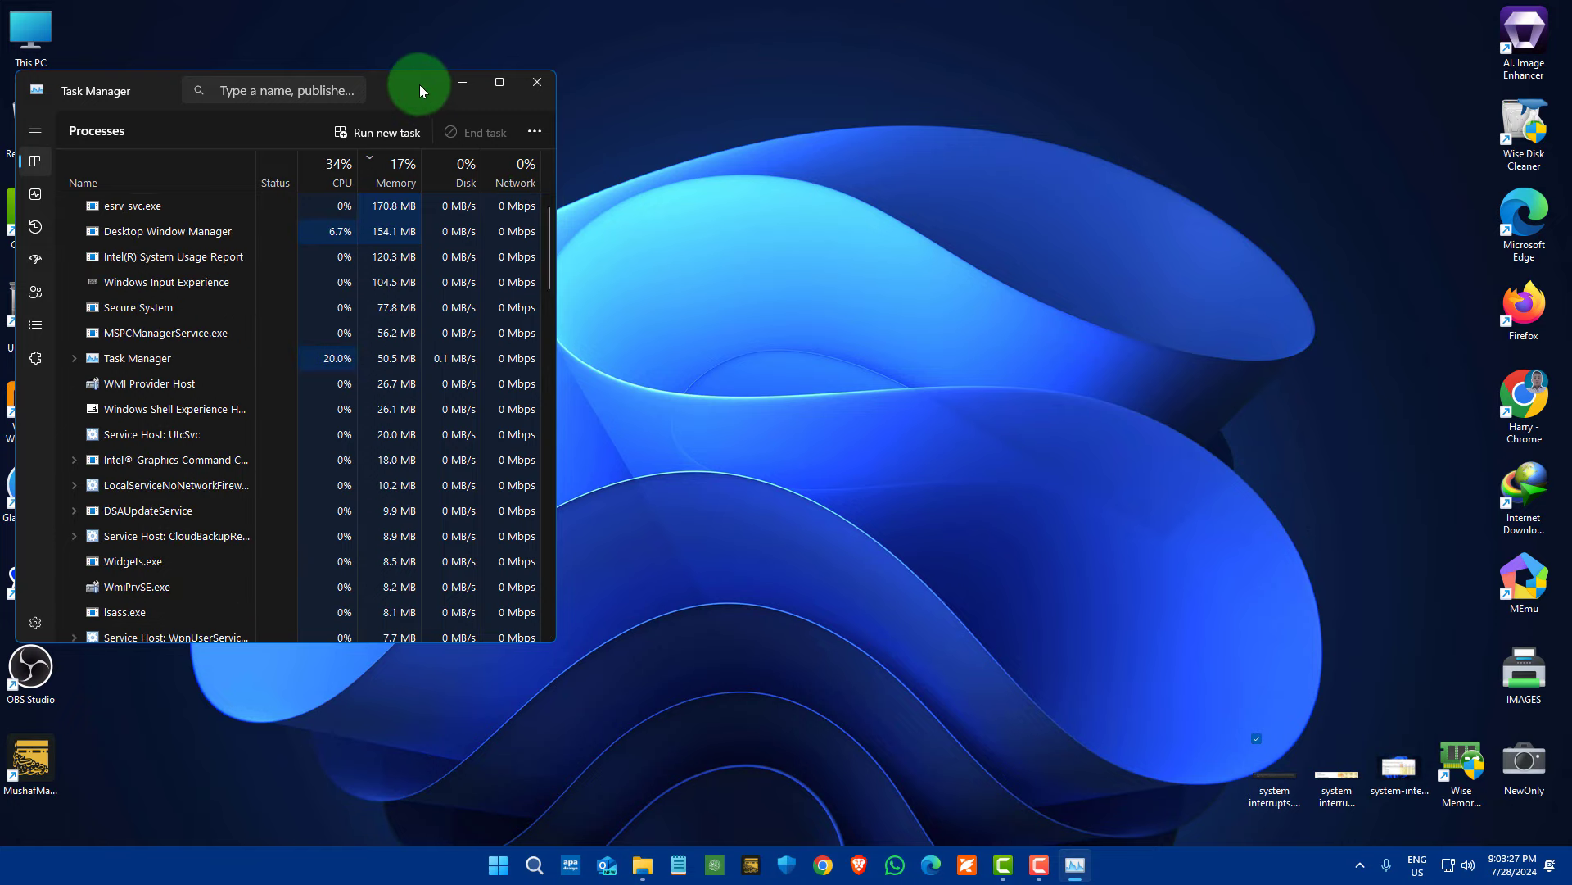
pyautogui.moveTo(419, 86); pyautogui.dragTo(907, 64)
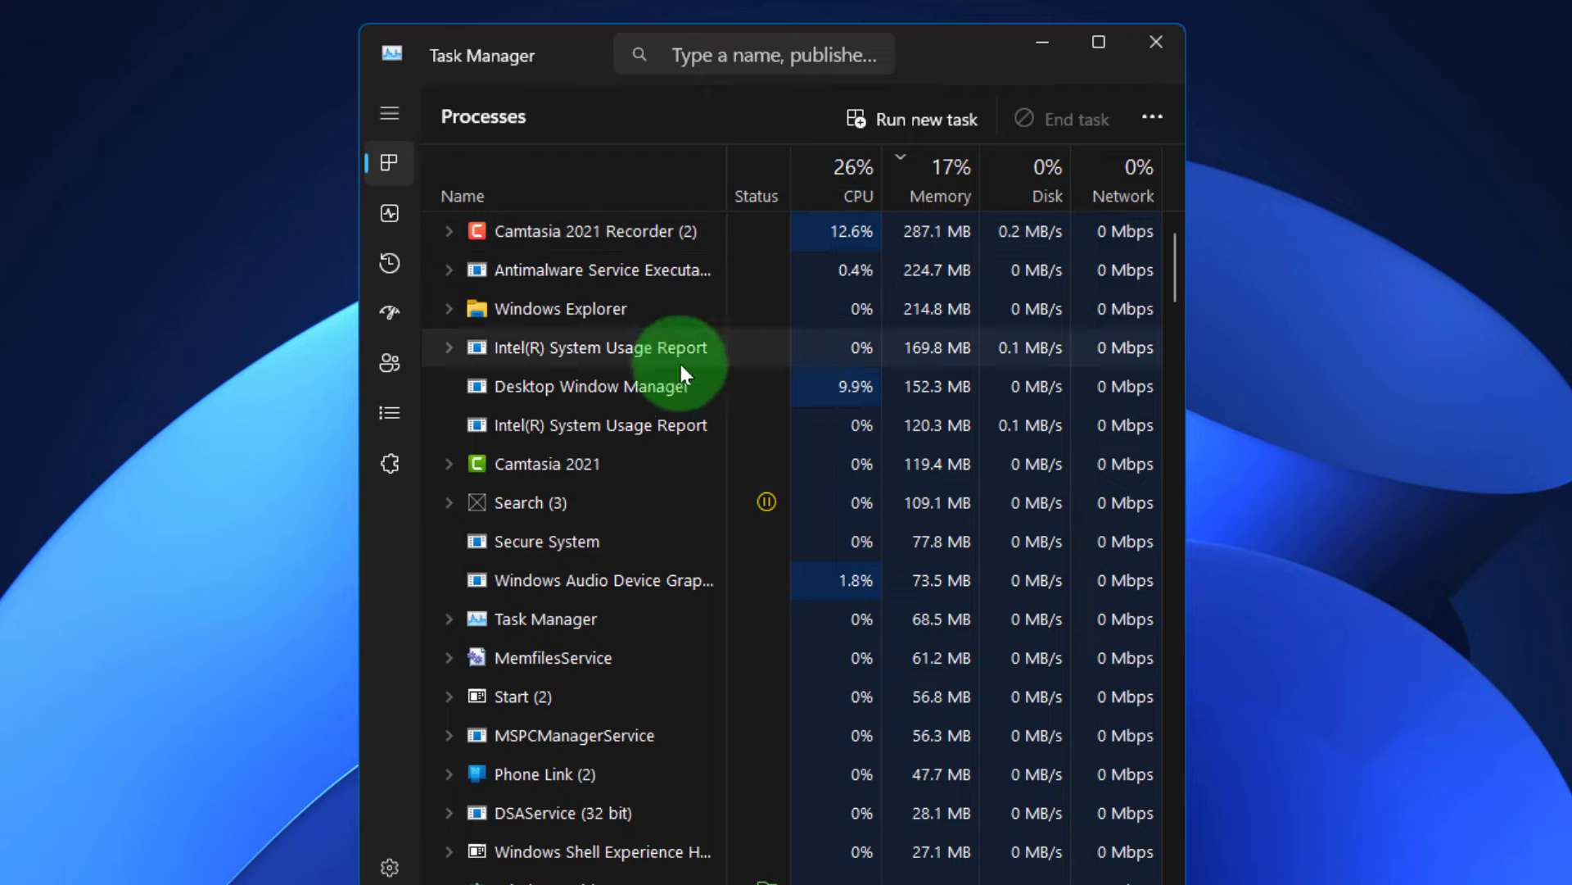
pyautogui.click(747, 54)
pyautogui.write('system in')
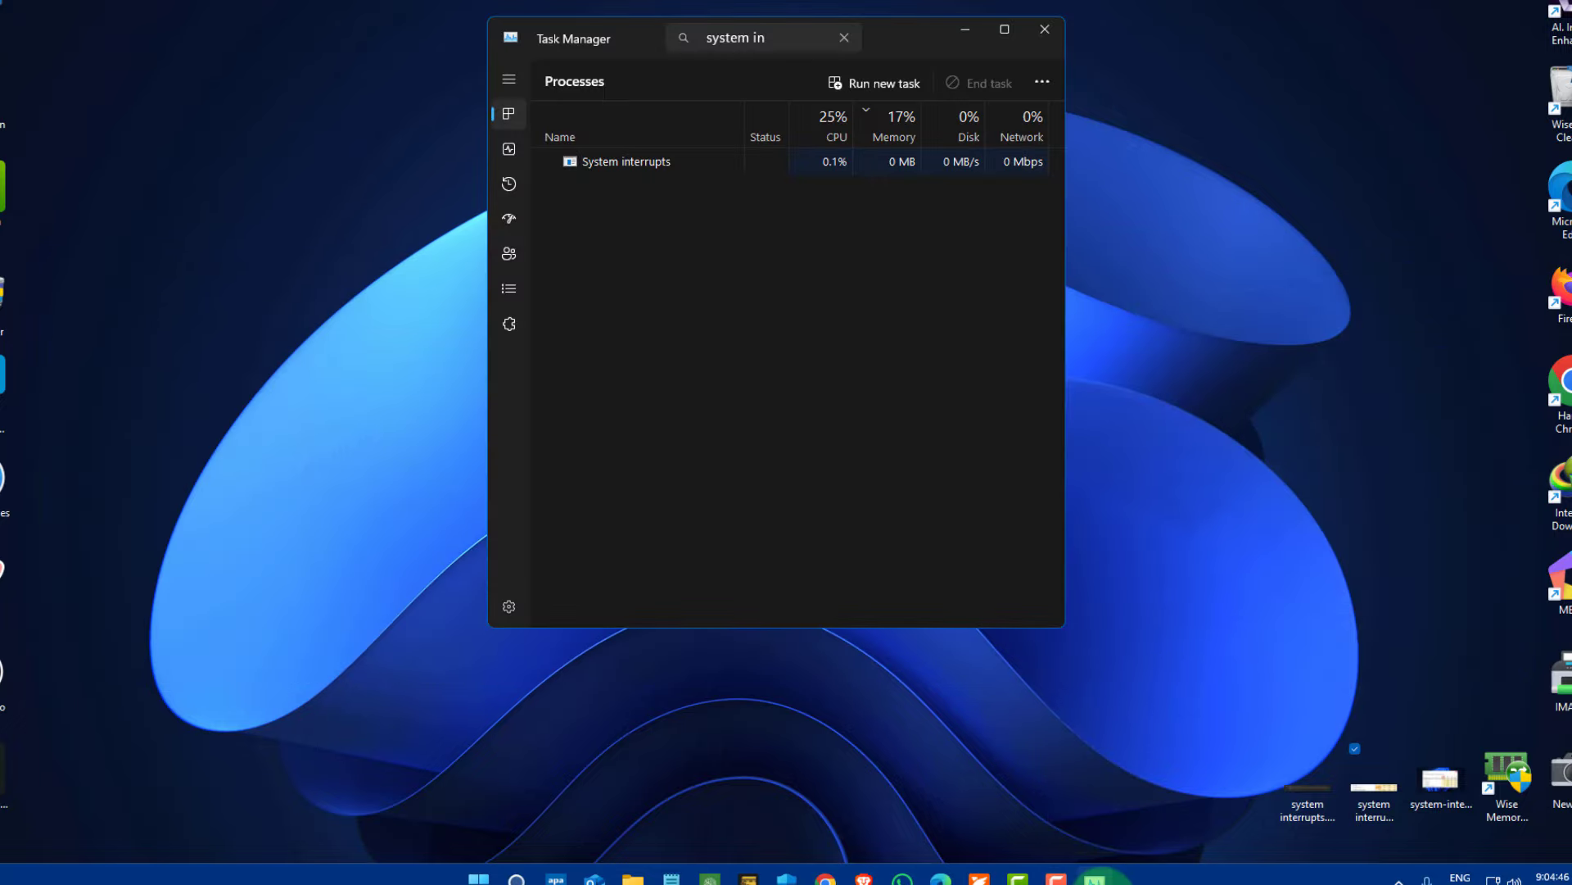
pyautogui.rightClick(694, 175)
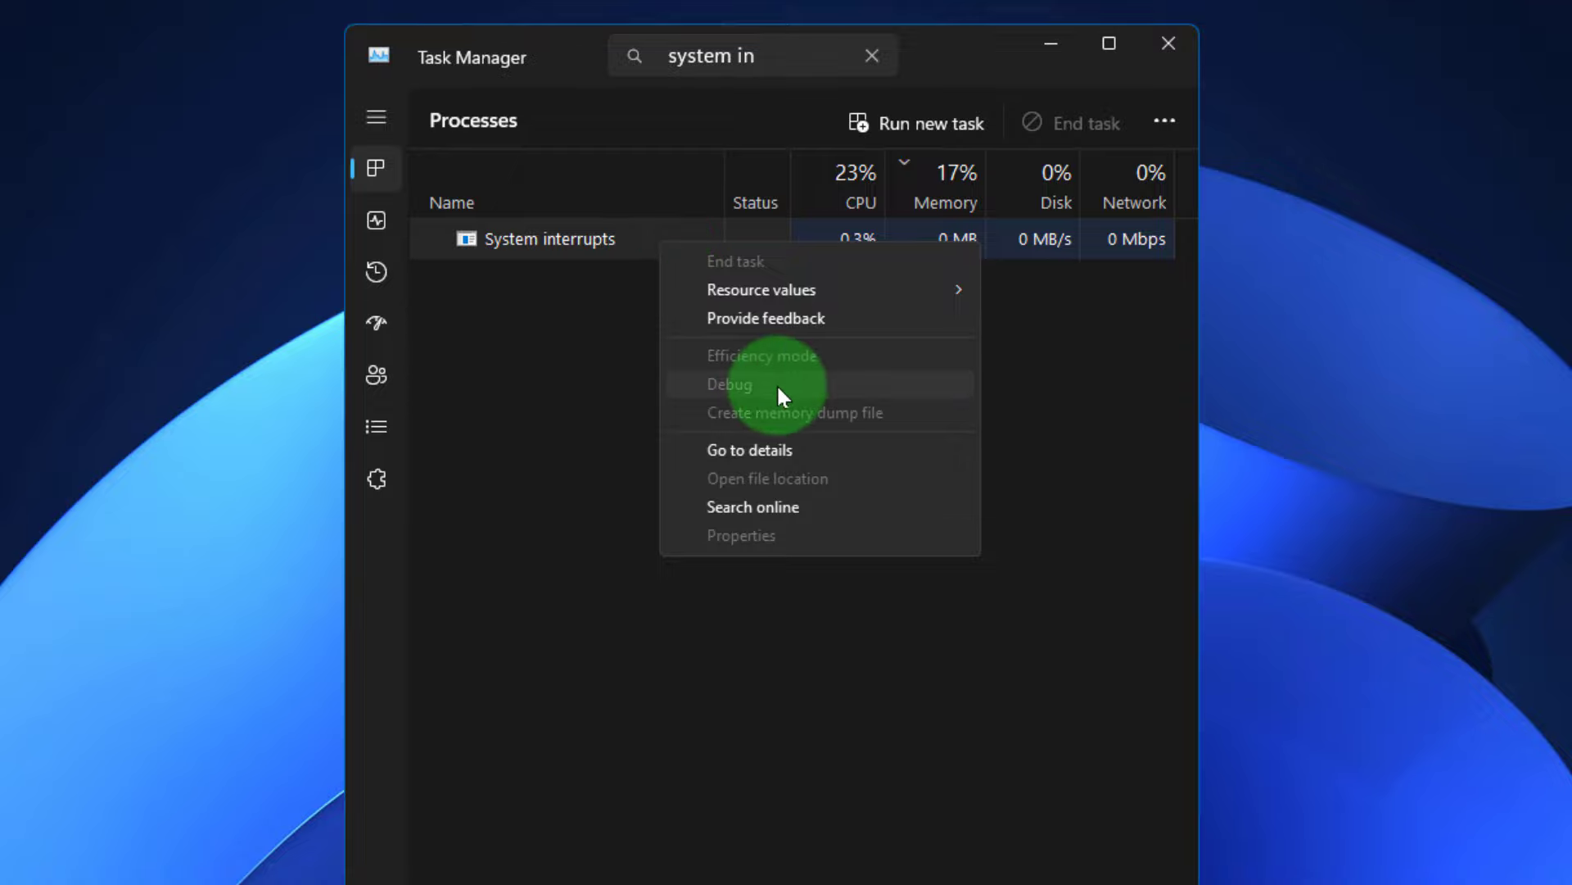
pyautogui.click(596, 342)
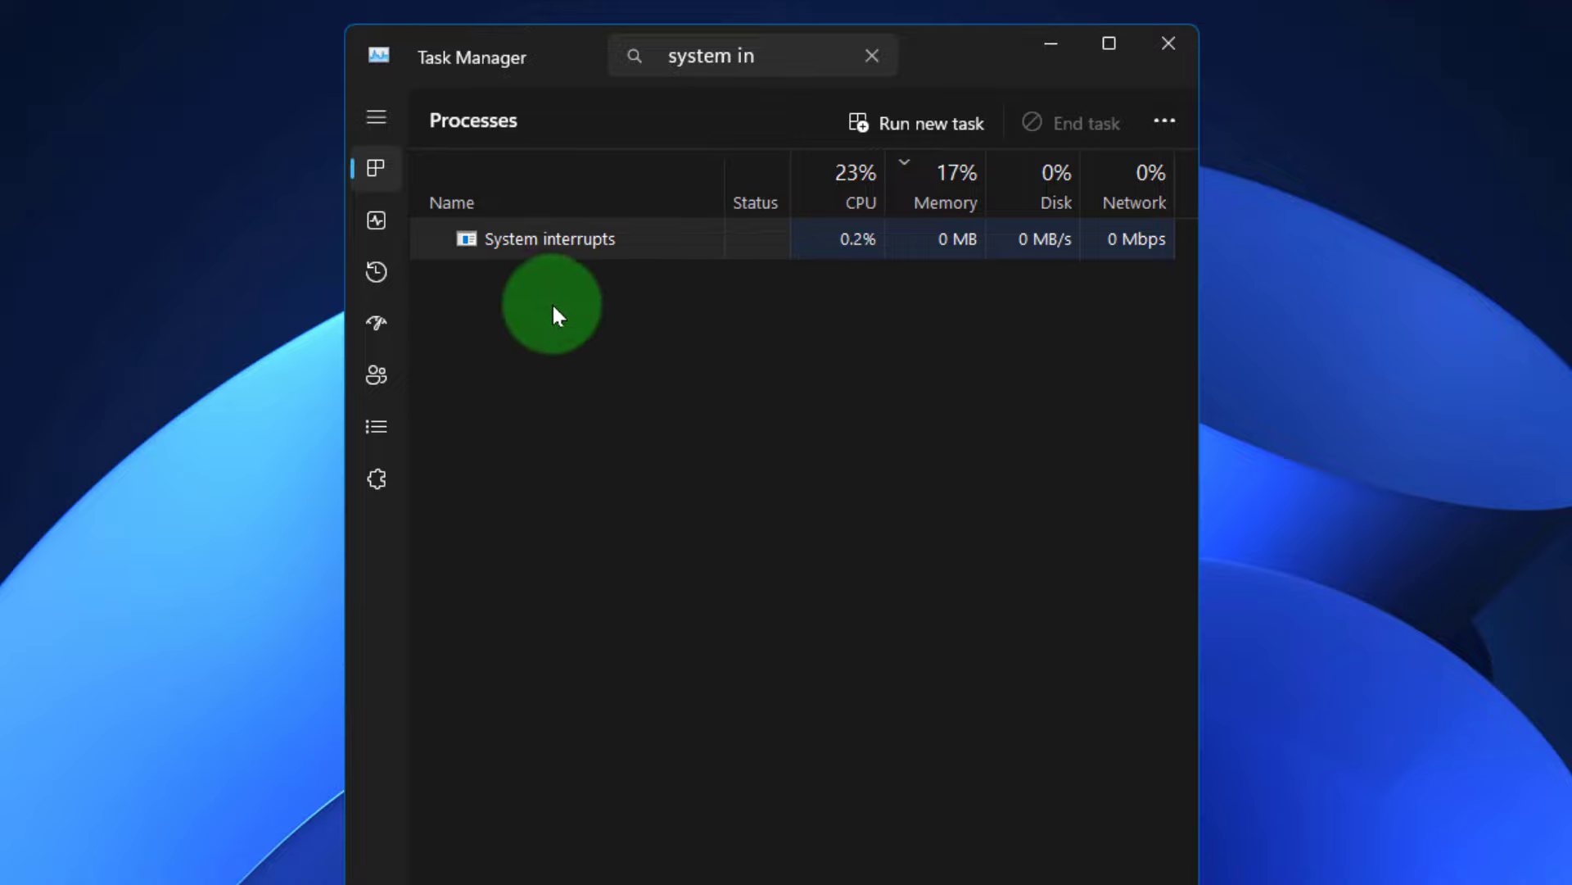
# - Clear the process search, show the navigation labels and widen the Task Manager window
pyautogui.click(373, 121)
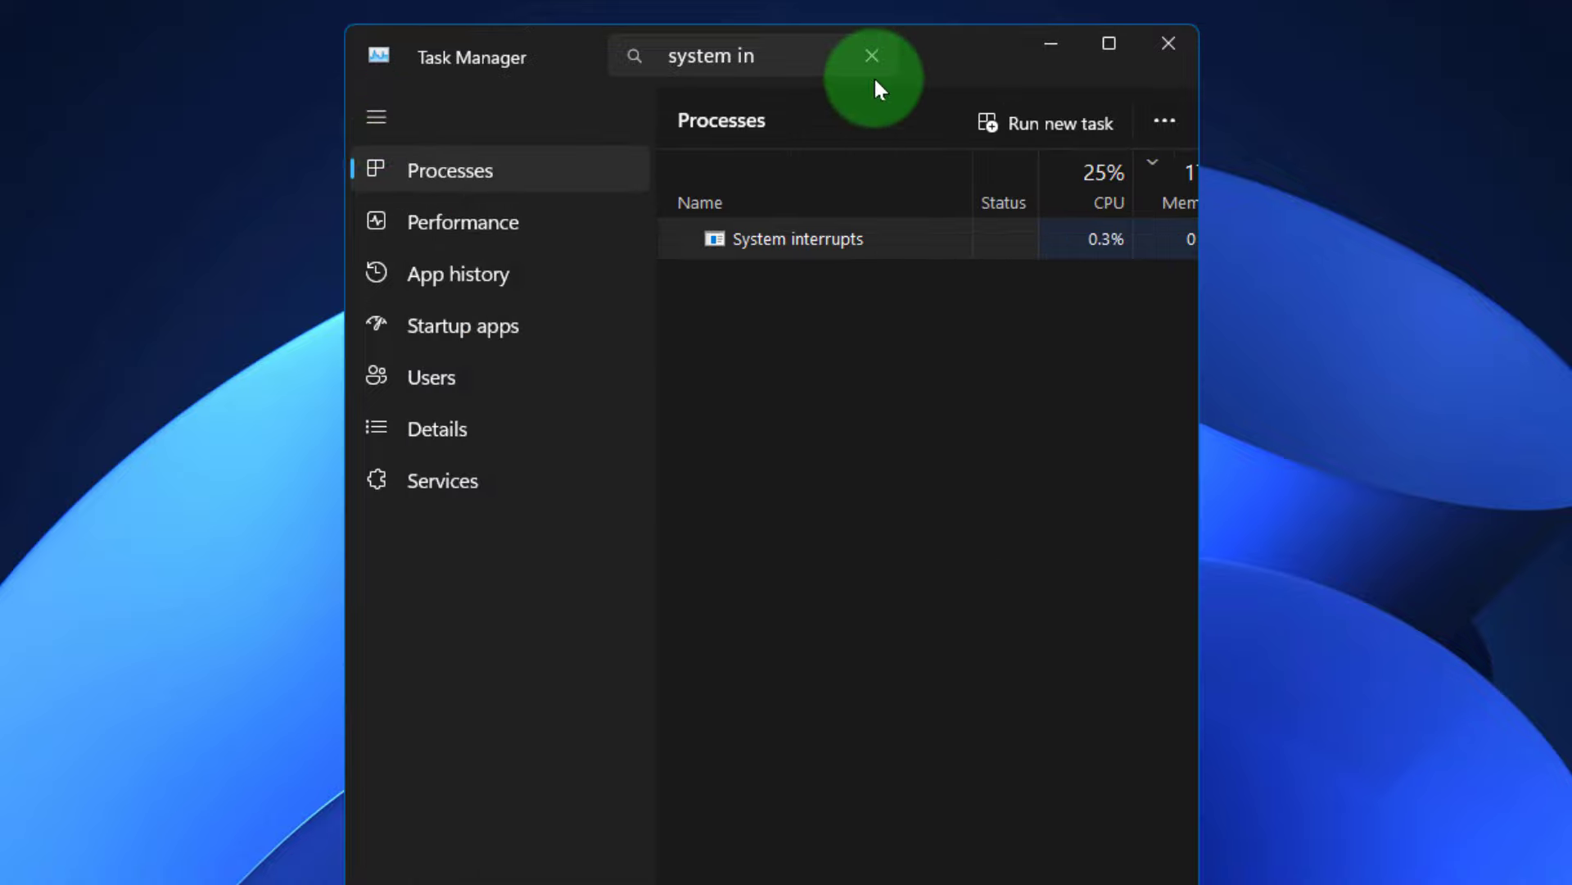
pyautogui.click(868, 49)
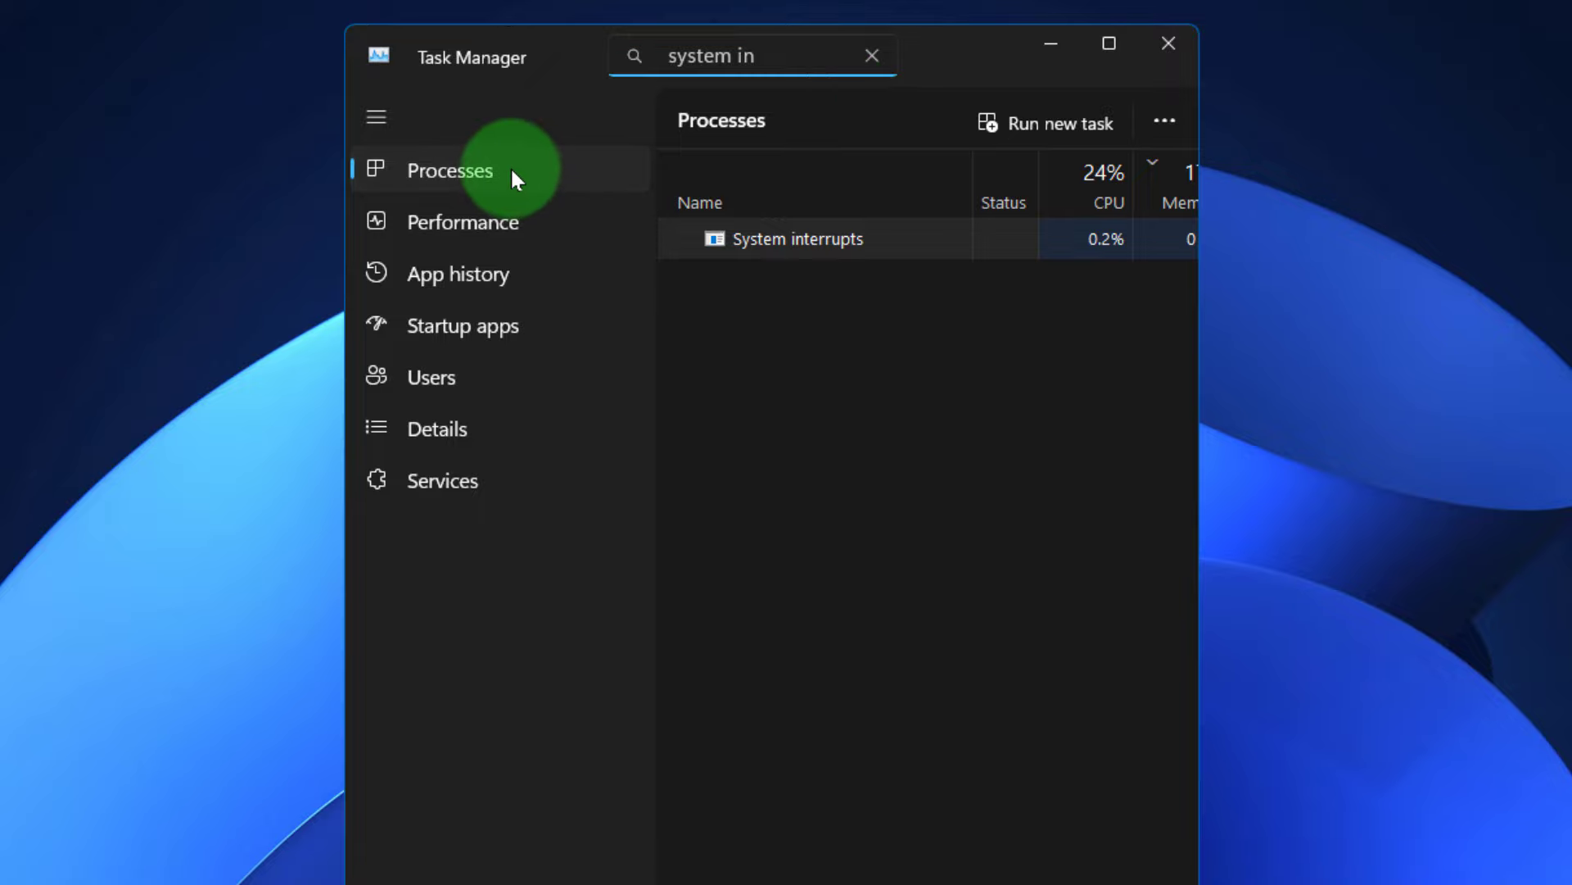
pyautogui.click(872, 56)
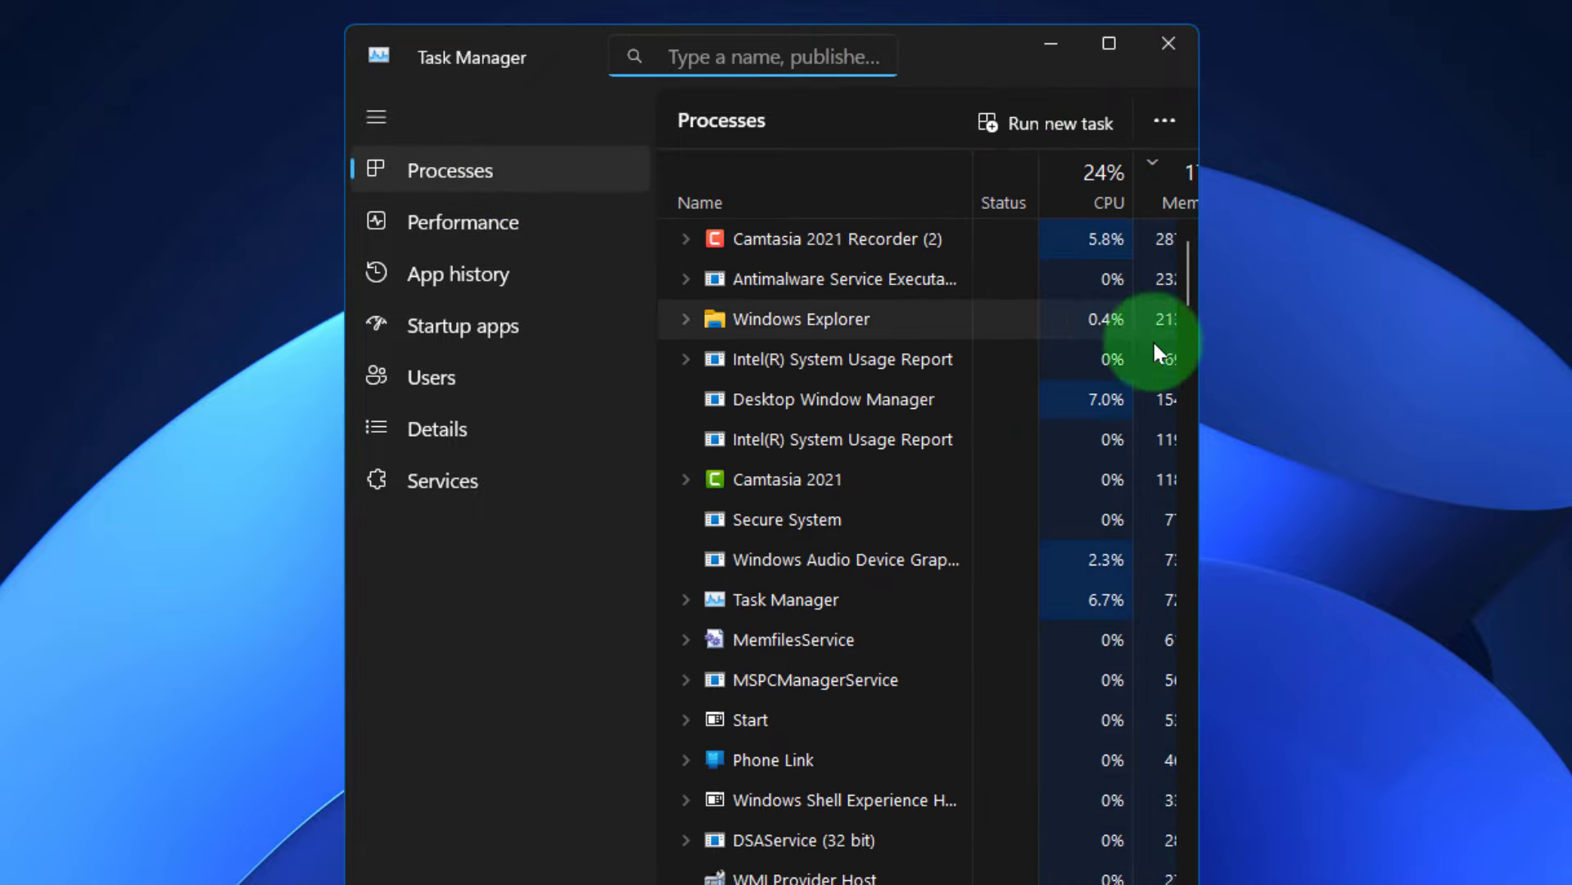
pyautogui.moveTo(1197, 366); pyautogui.dragTo(1348, 365)
# - Try to end the Desktop Window Manager process after checking the Windows Explorer actions, and close Task Manager
pyautogui.rightClick(837, 326)
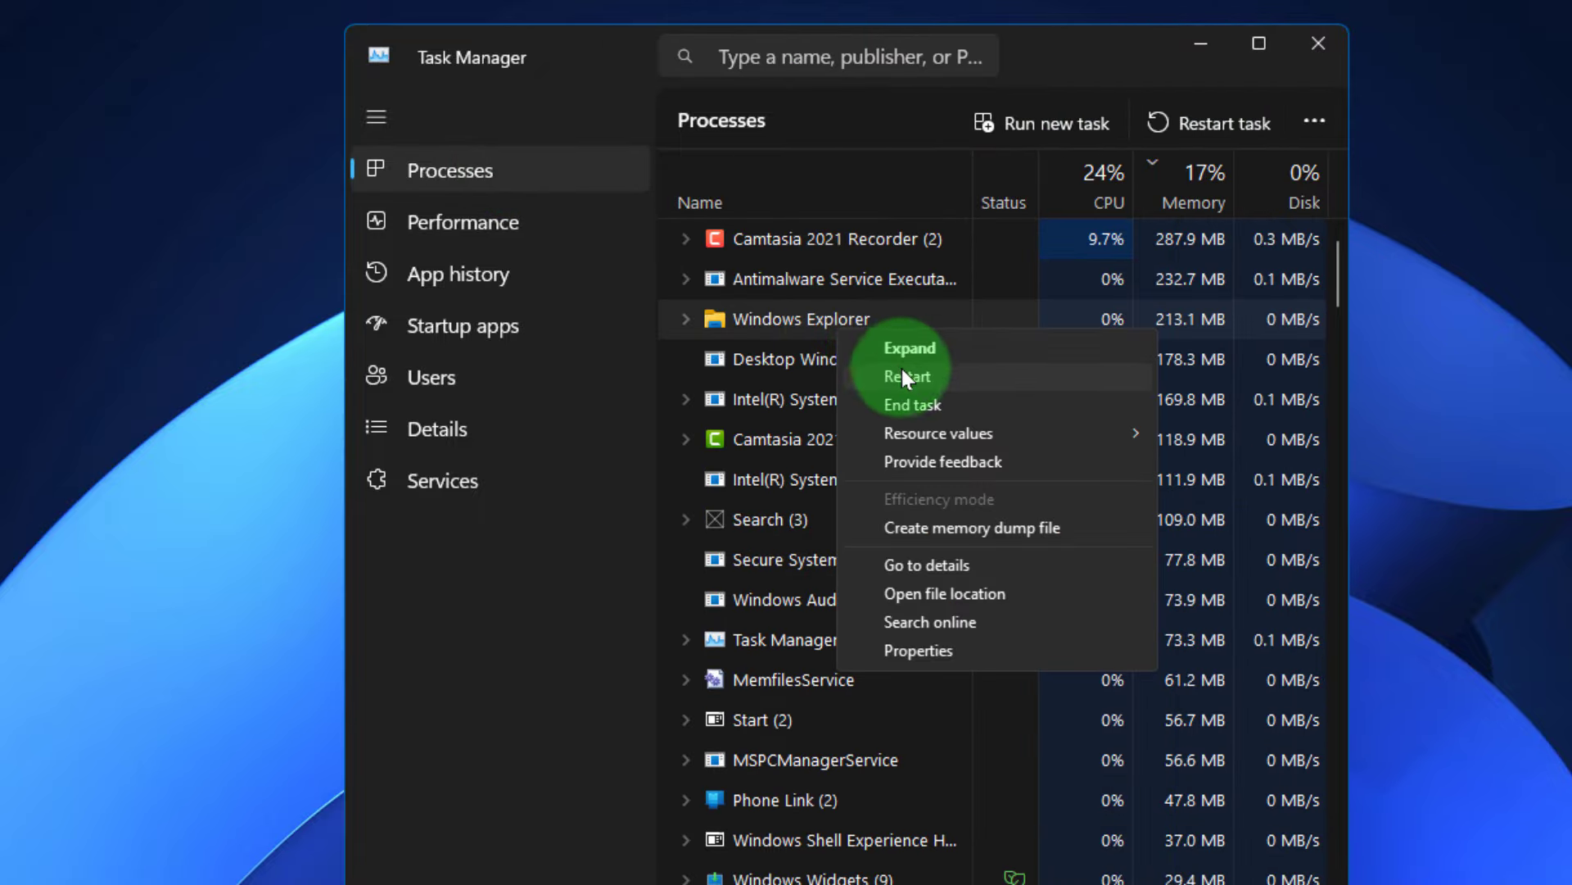
pyautogui.click(755, 355)
pyautogui.rightClick(755, 356)
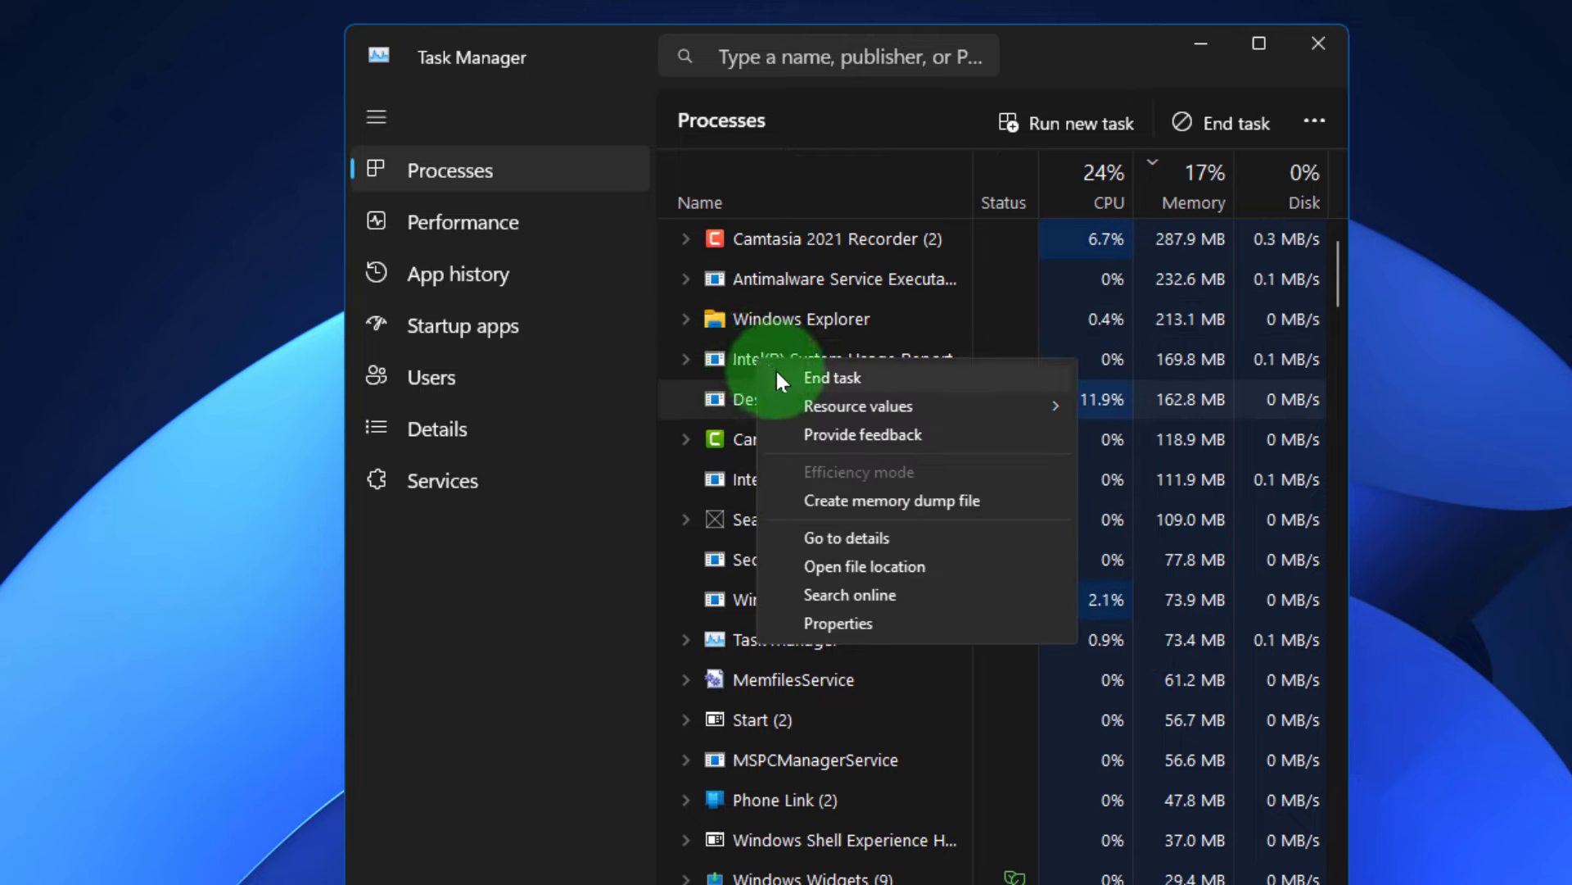
pyautogui.click(780, 377)
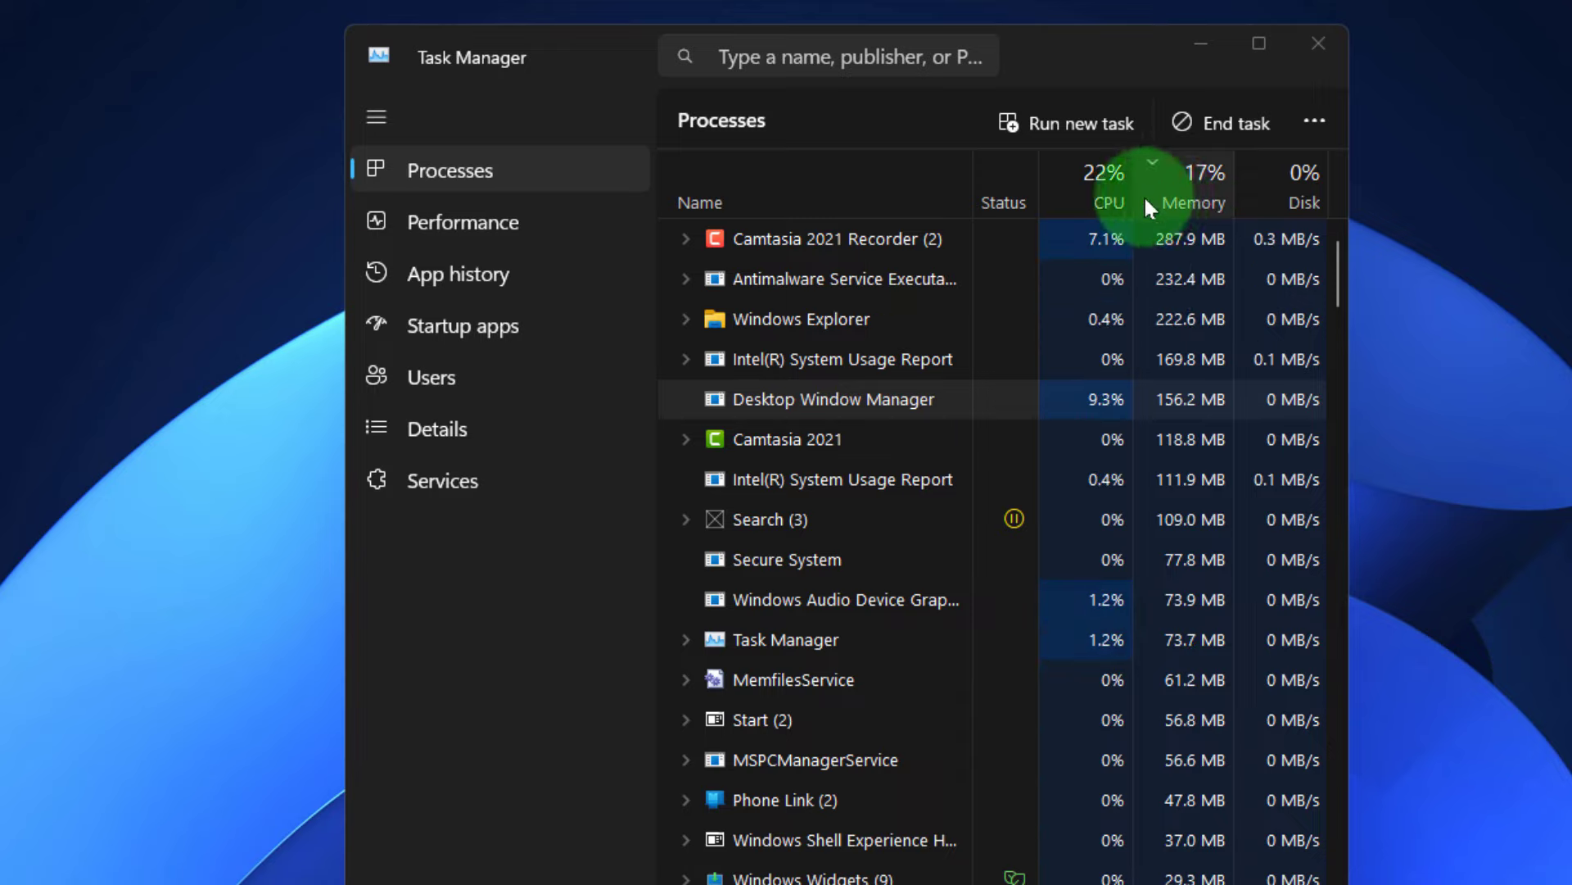
pyautogui.click(1320, 47)
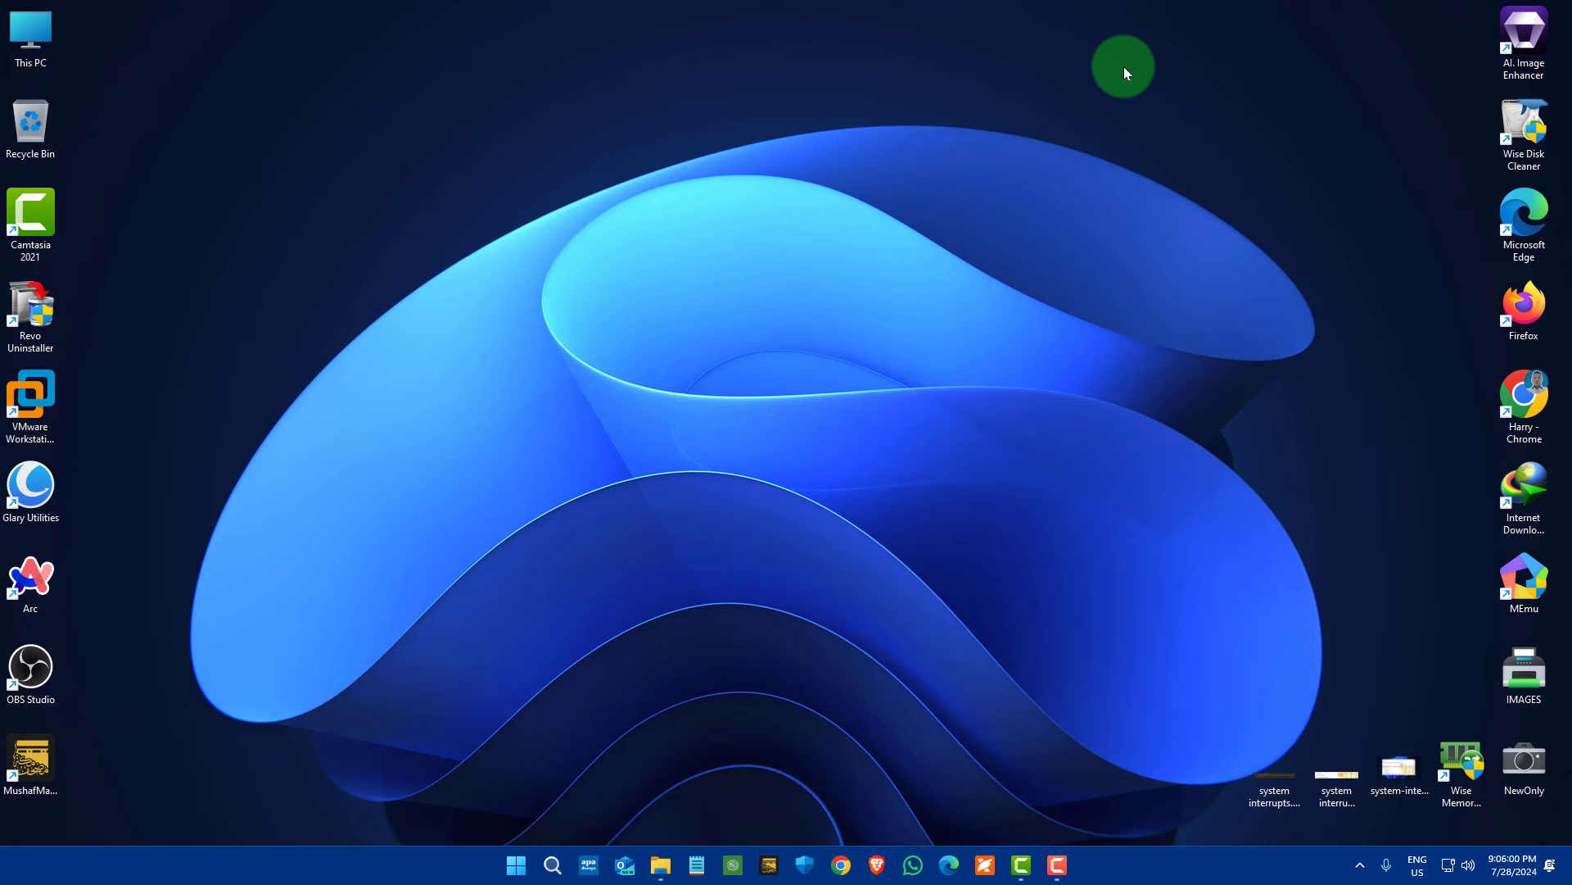
# - View the Start menu's power choices, including Restart, and close the menu without choosing any
pyautogui.click(516, 864)
pyautogui.click(984, 803)
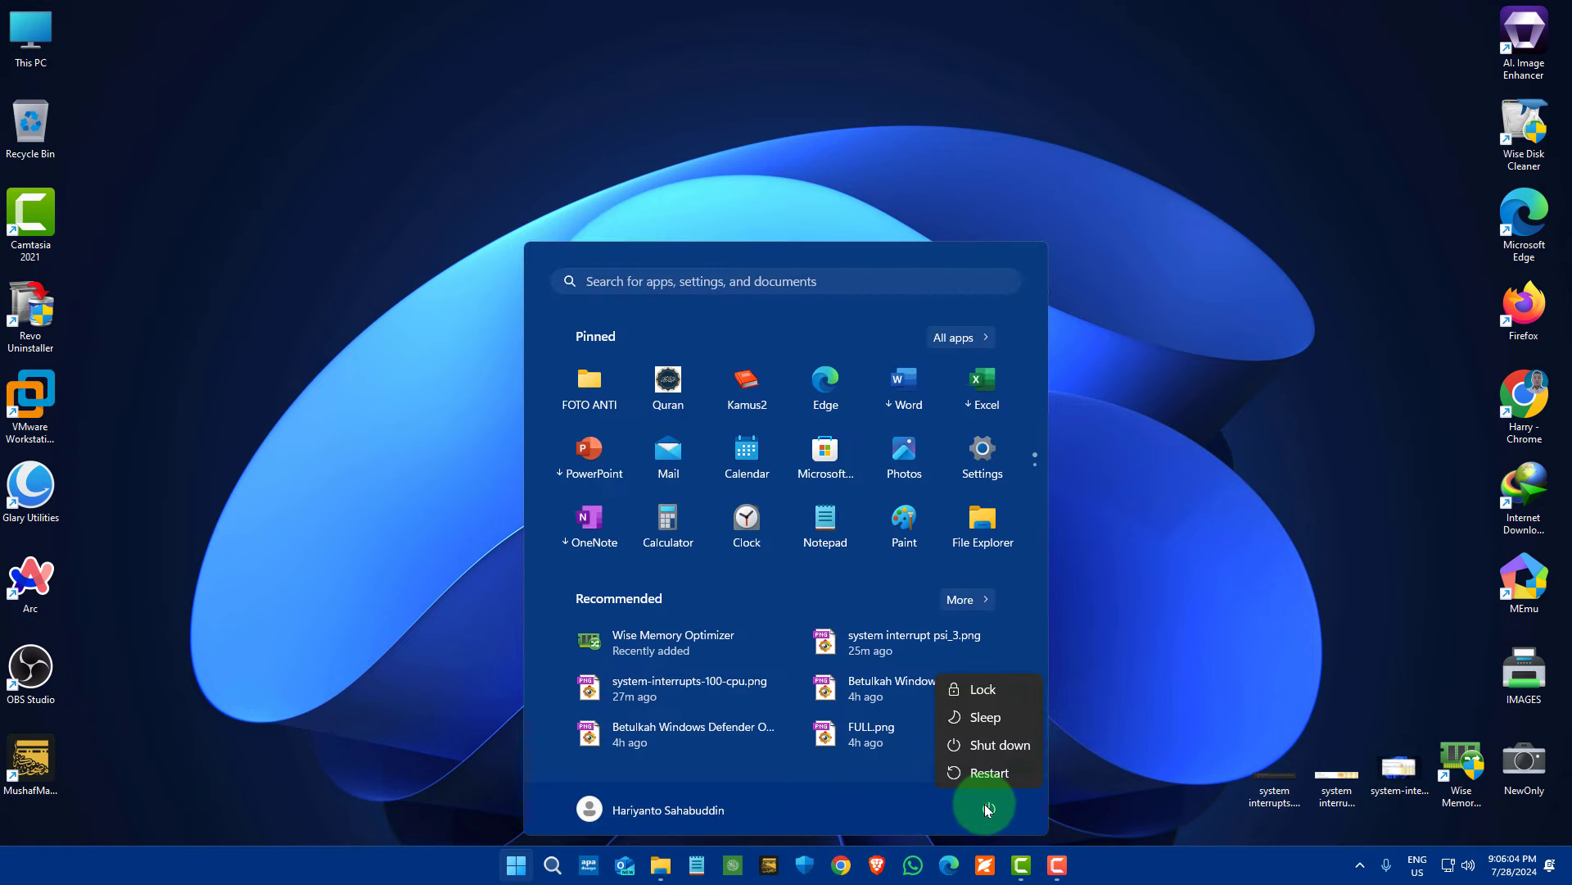
pyautogui.click(1366, 550)
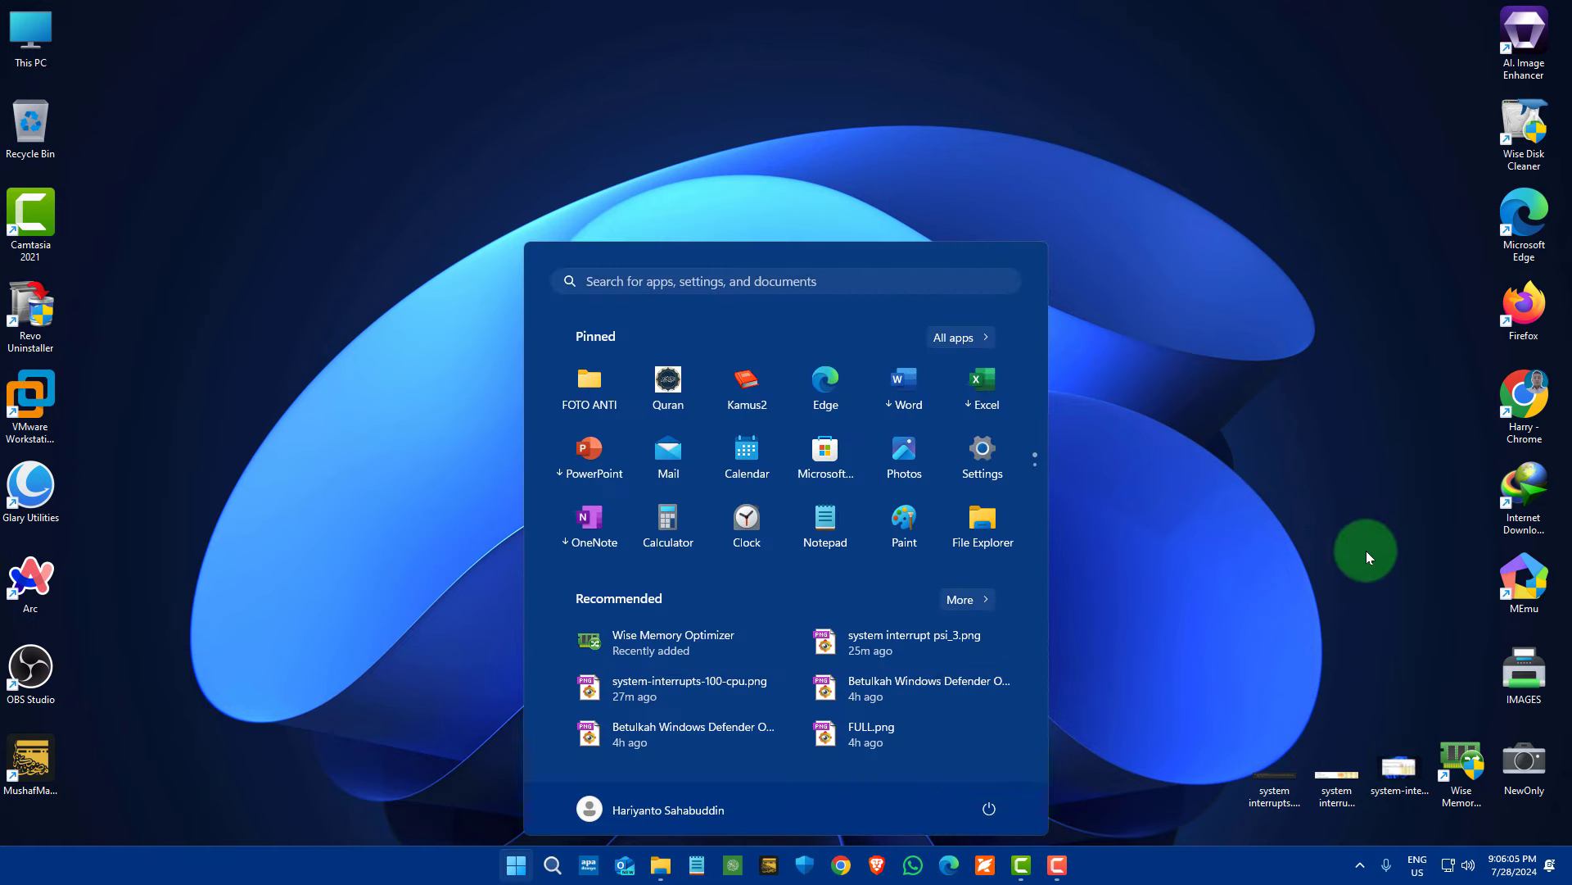
pyautogui.click(1207, 565)
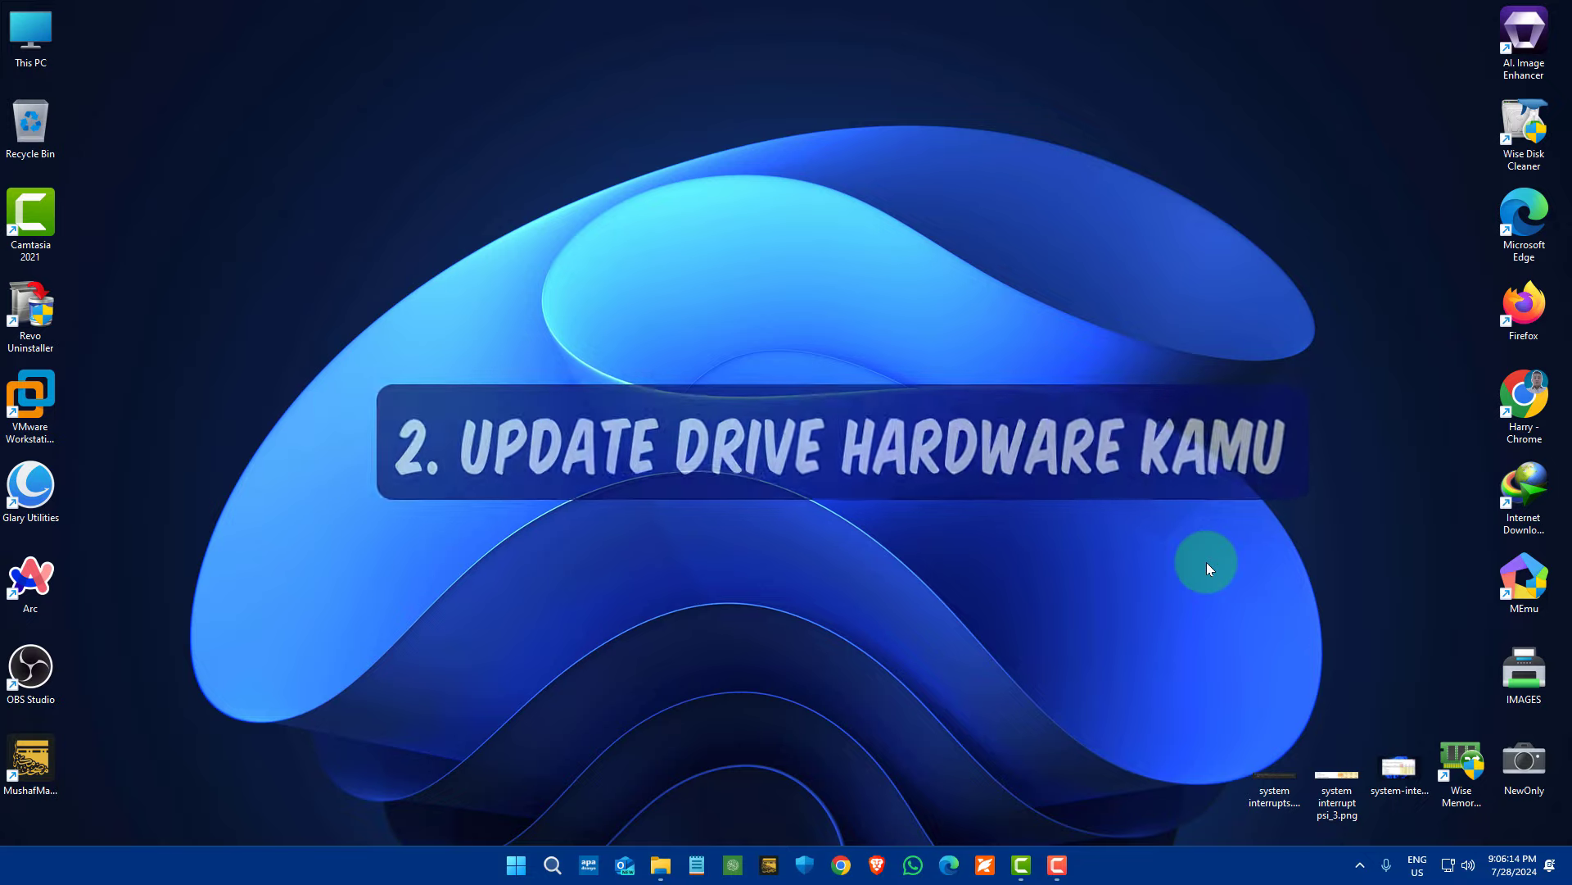
# - Search Windows for "device manager", open Device Manager and move its window towards the middle of the desktop
pyautogui.click(560, 865)
pyautogui.write('device manager')
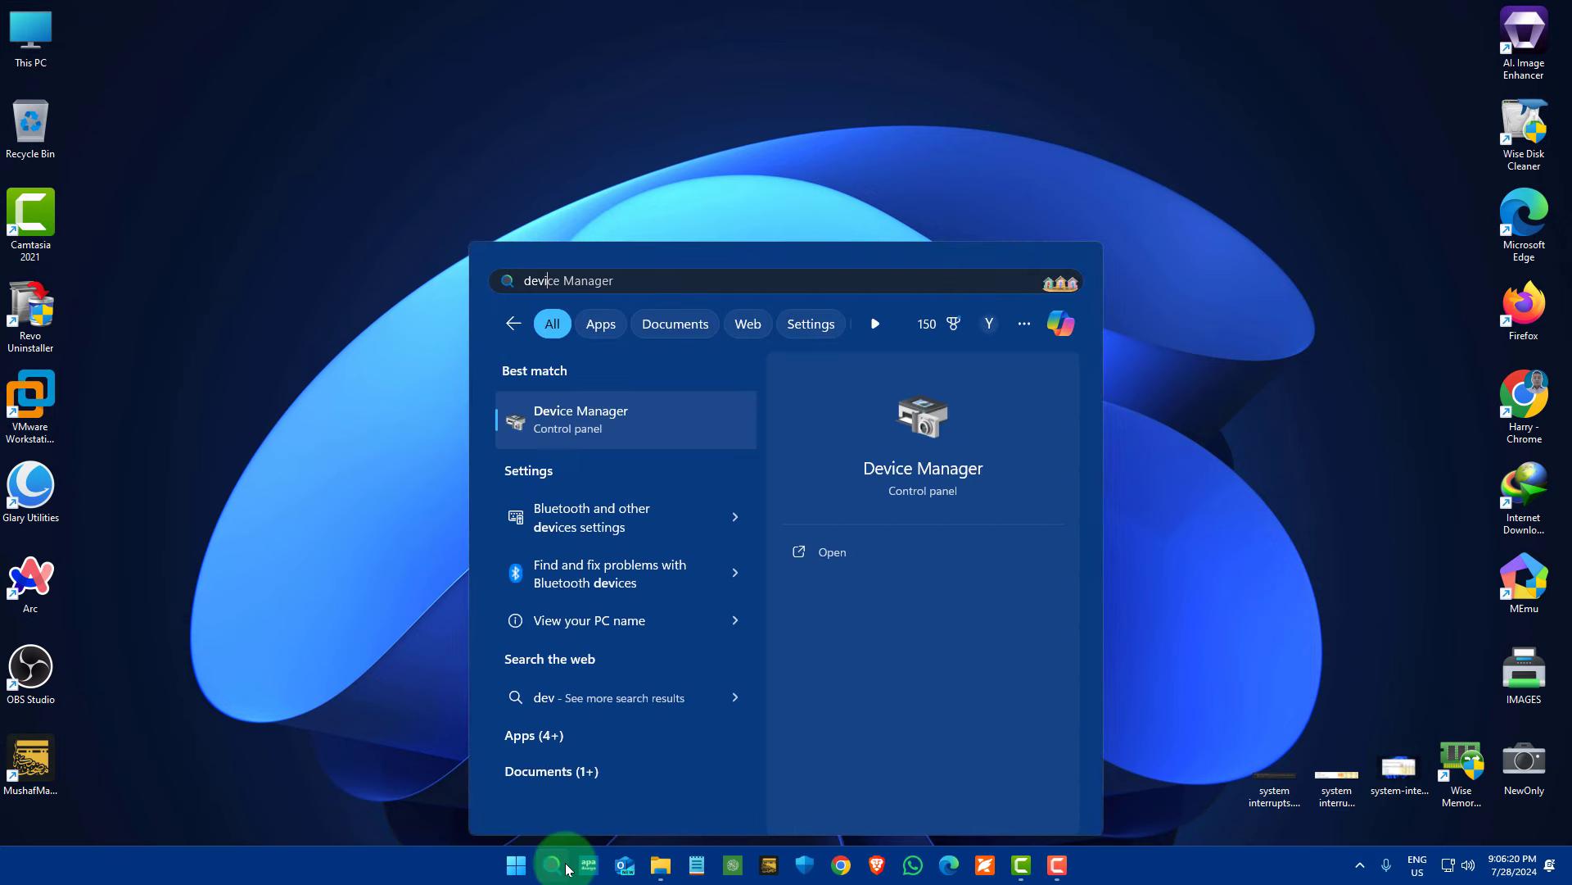
pyautogui.press('Return')
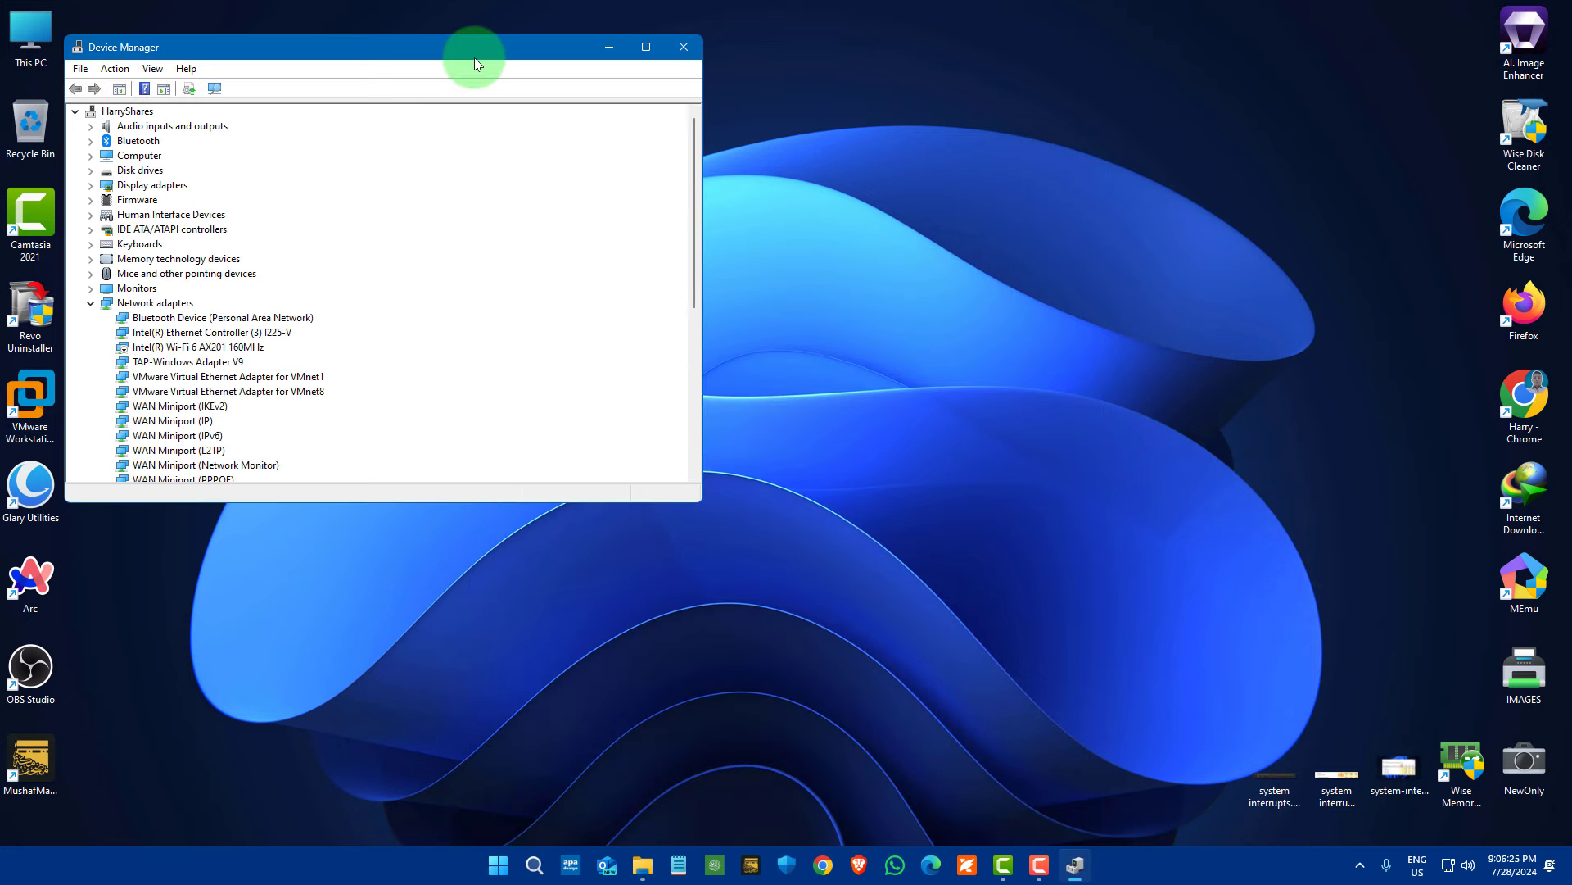
pyautogui.moveTo(474, 58); pyautogui.dragTo(857, 55)
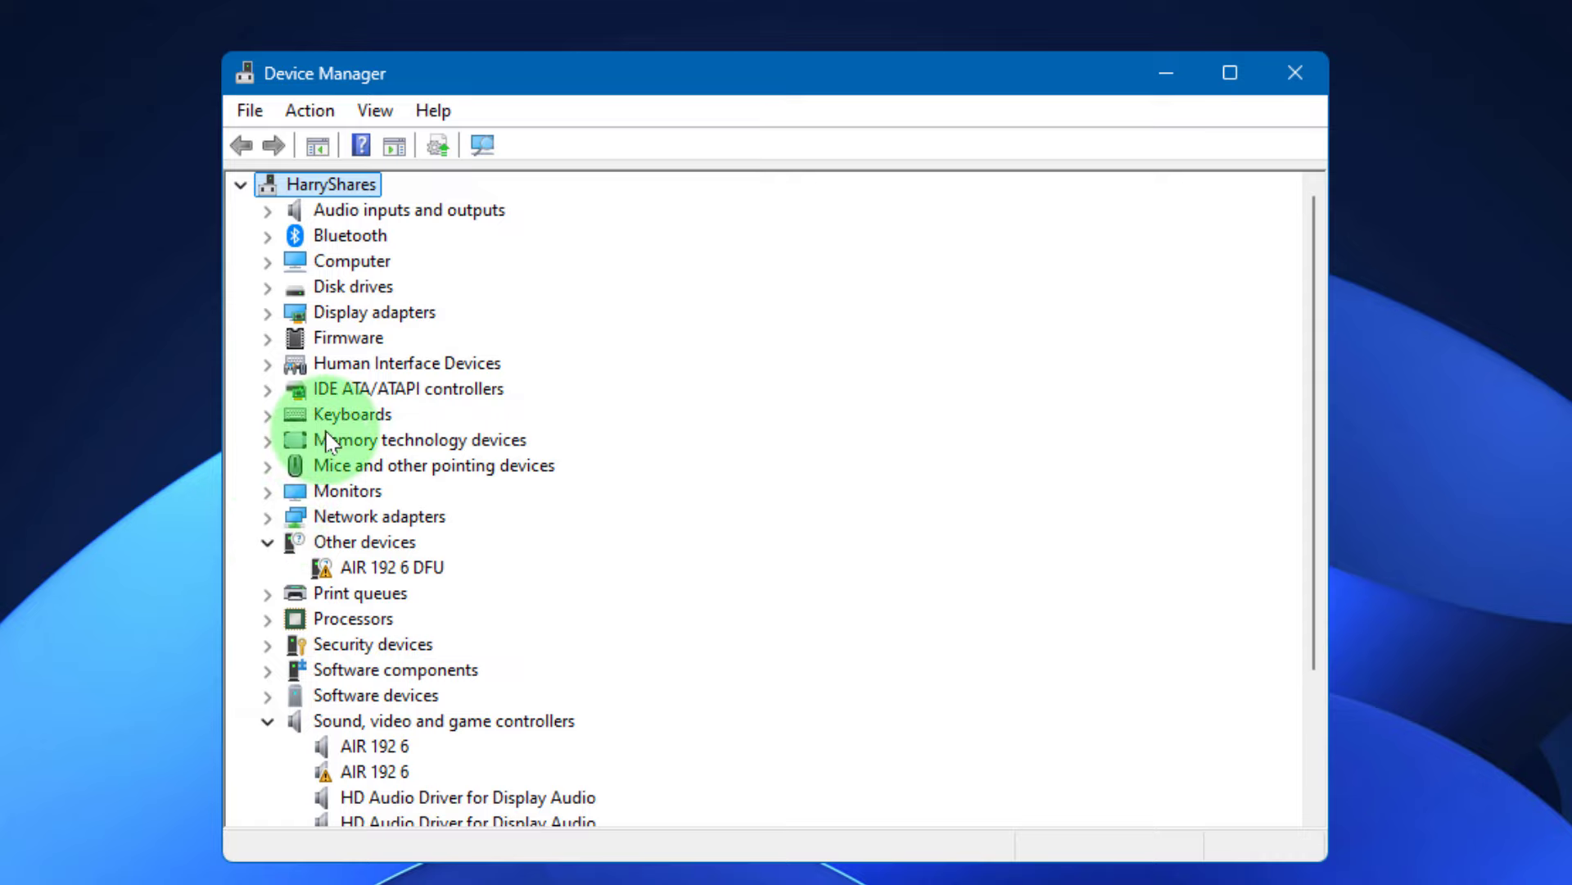
# - Search automatically for an updated Intel(R) Iris(R) Xe Graphics driver, close the wizard and collapse Display adapters
pyautogui.click(269, 313)
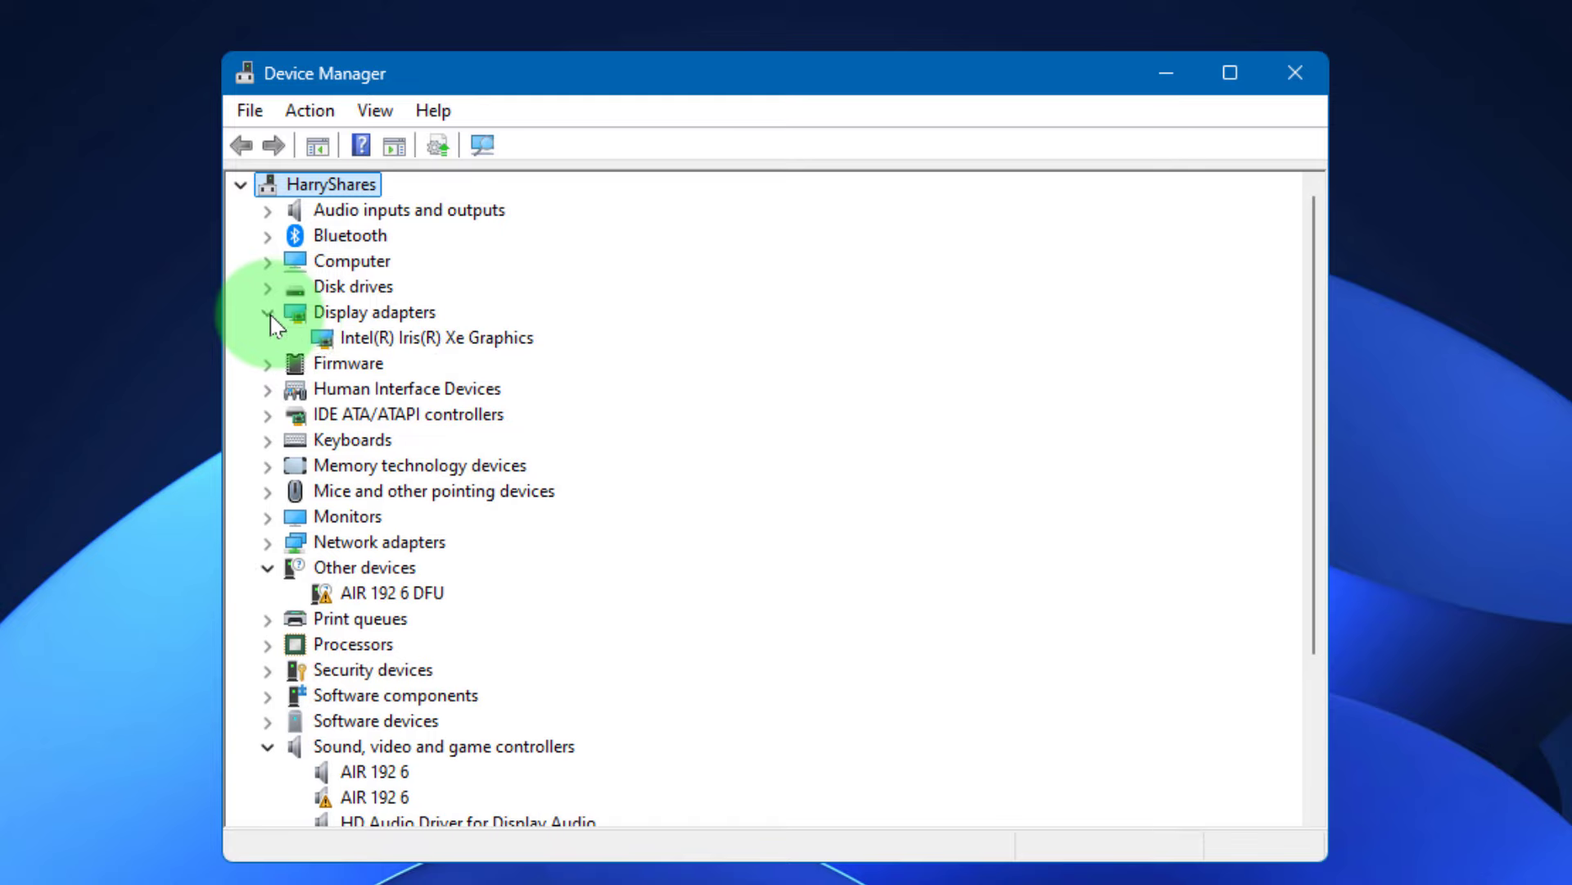
pyautogui.rightClick(450, 340)
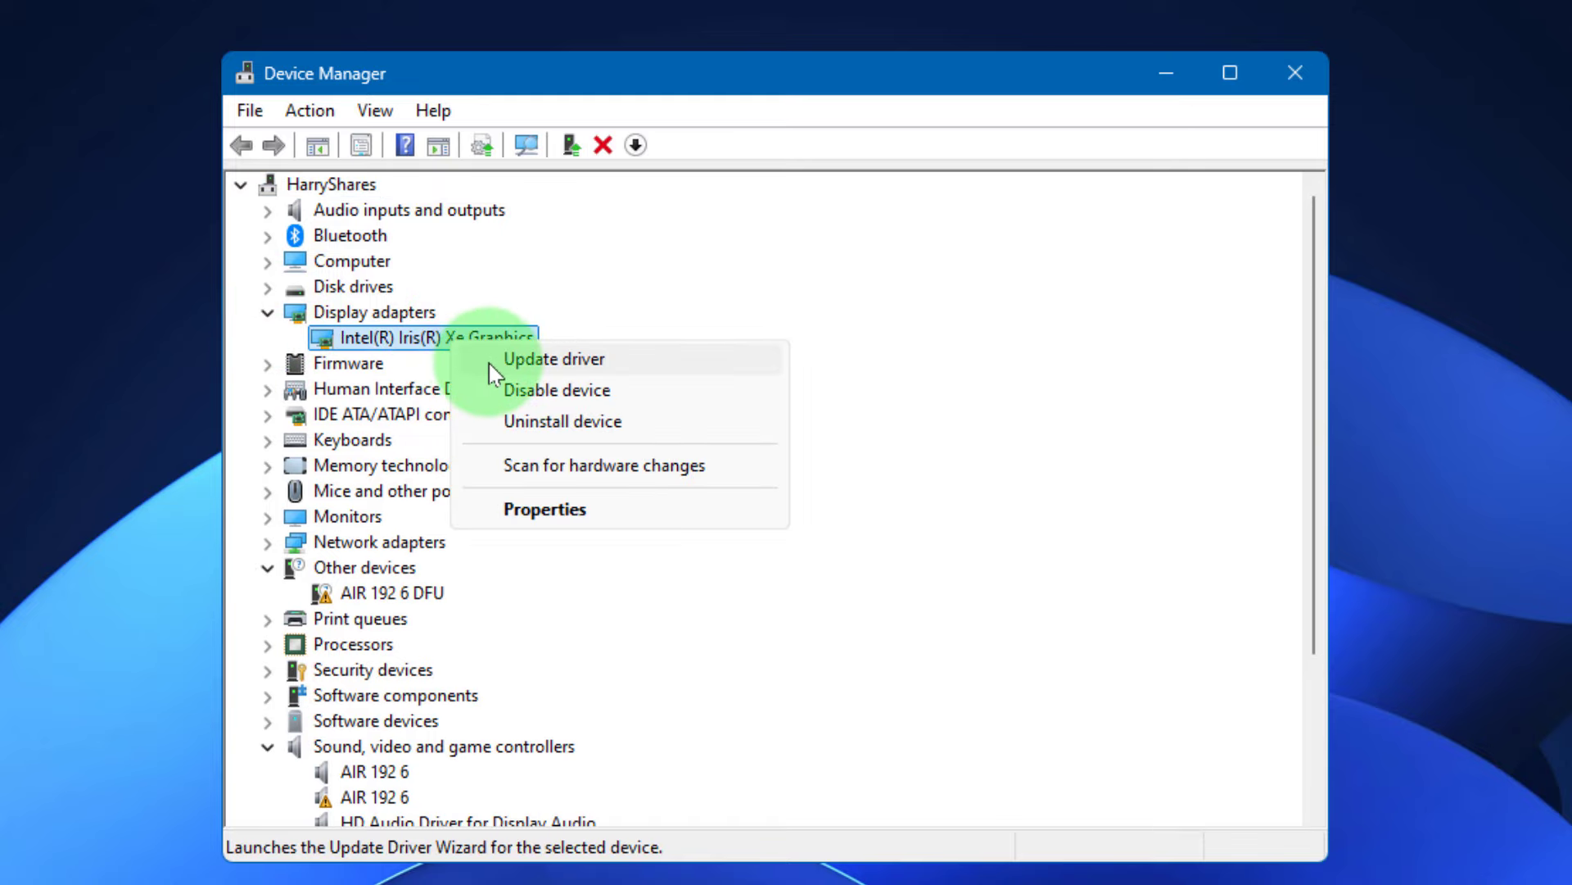
pyautogui.click(491, 362)
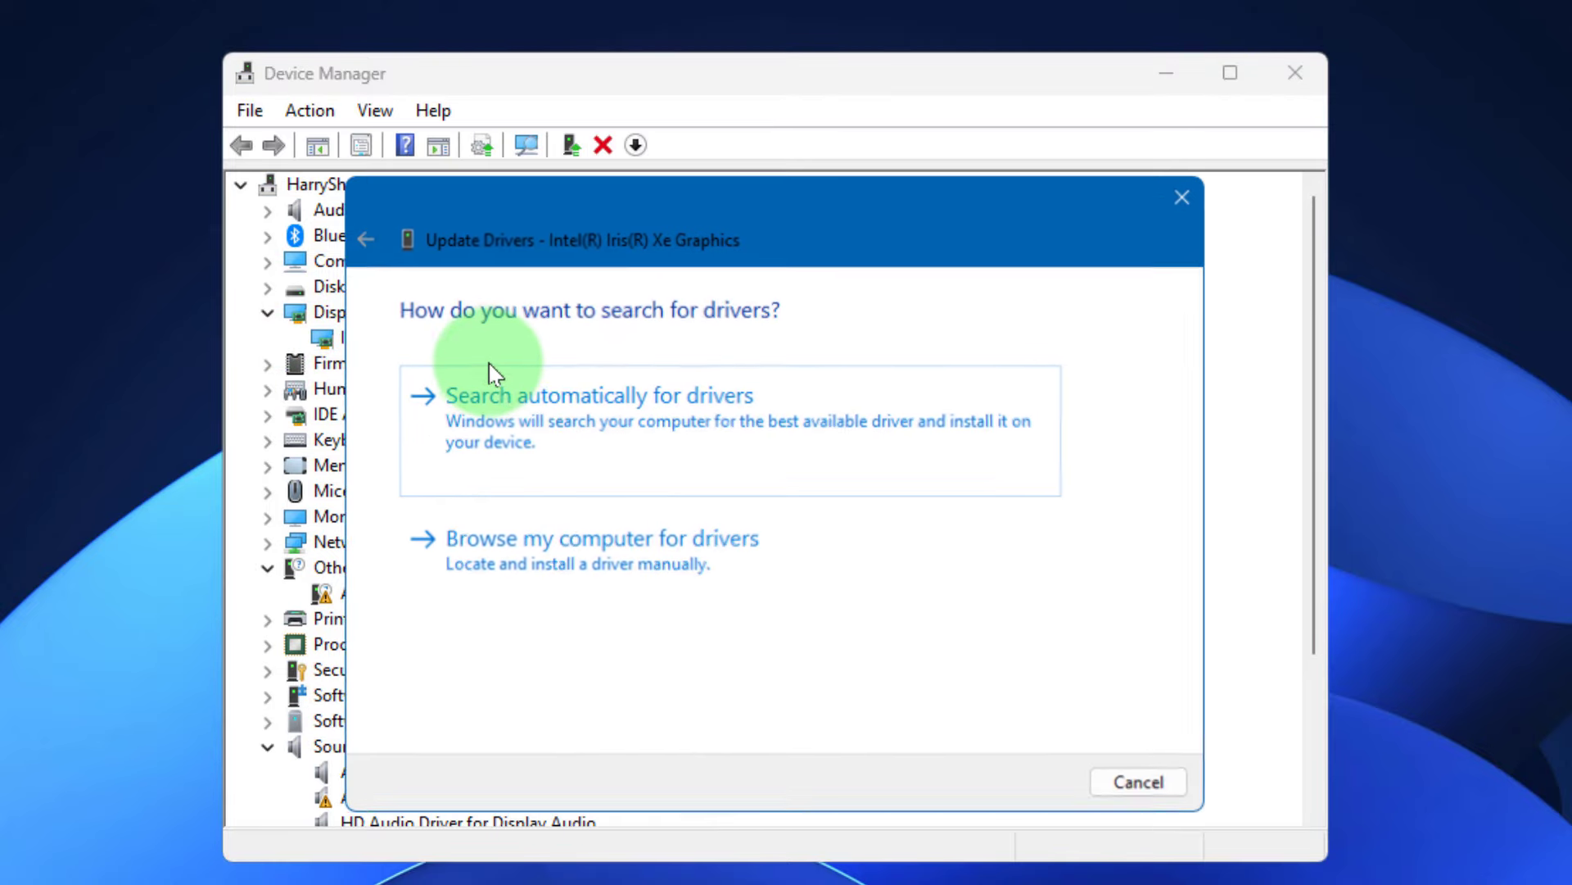
pyautogui.click(653, 436)
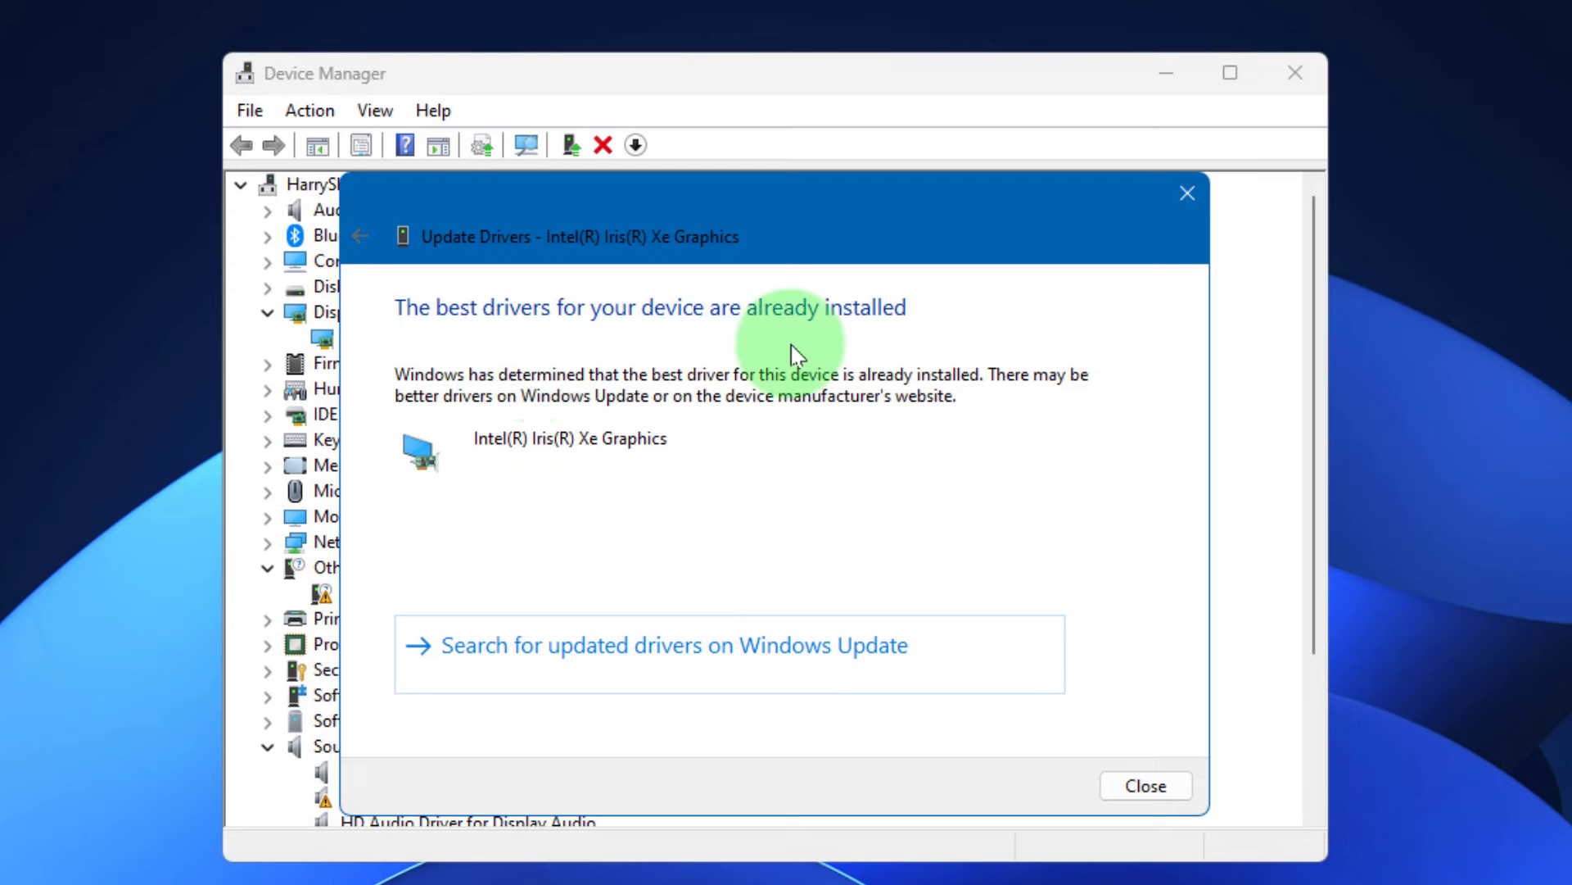
pyautogui.press('Escape')
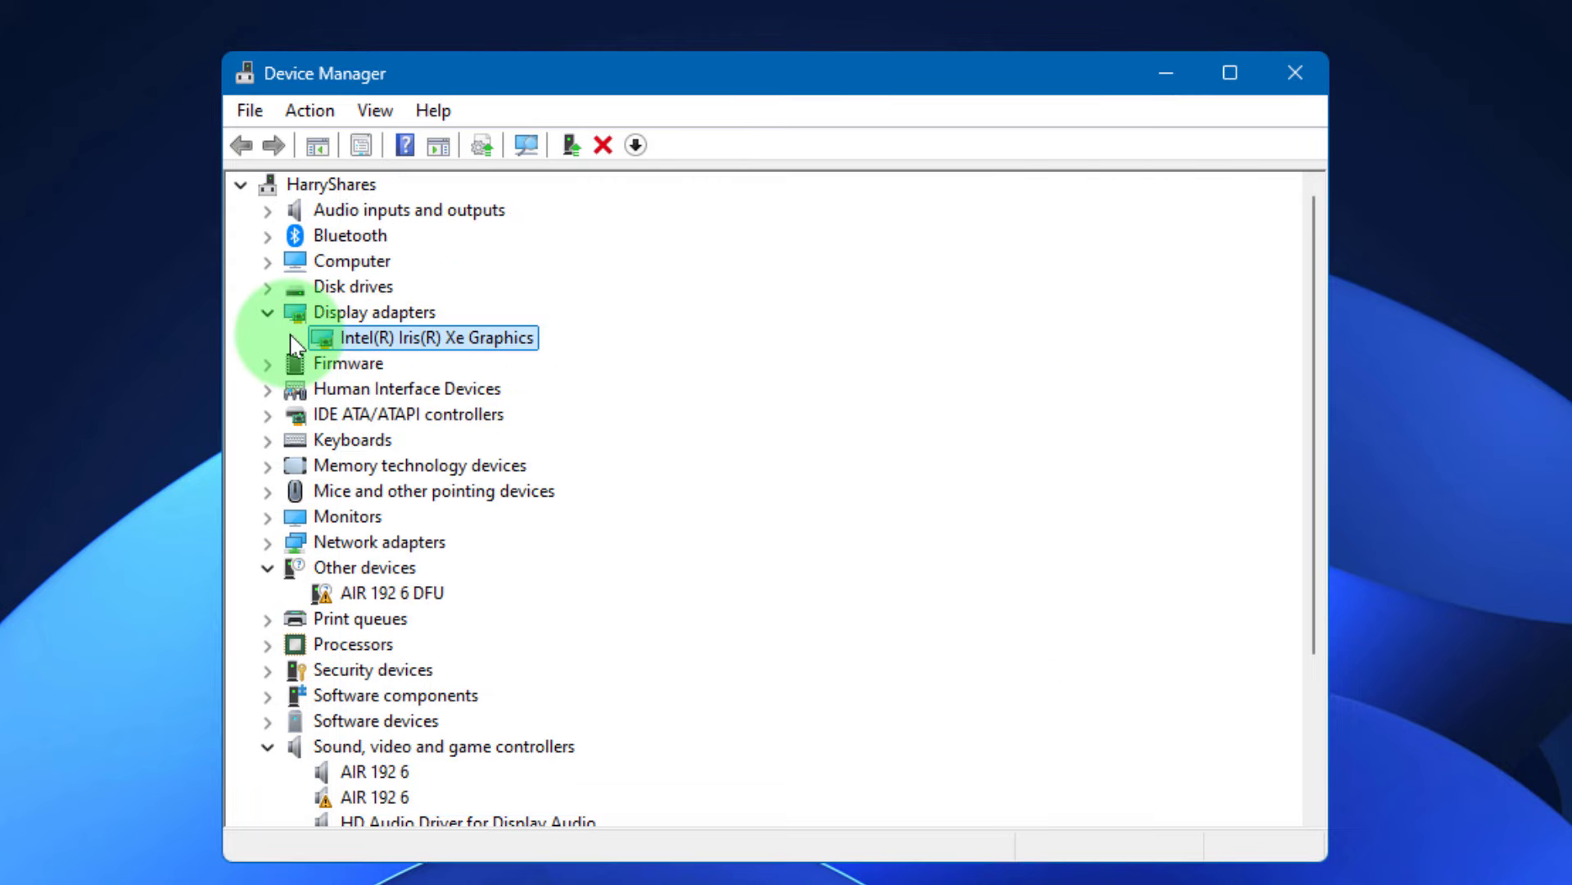
pyautogui.click(267, 313)
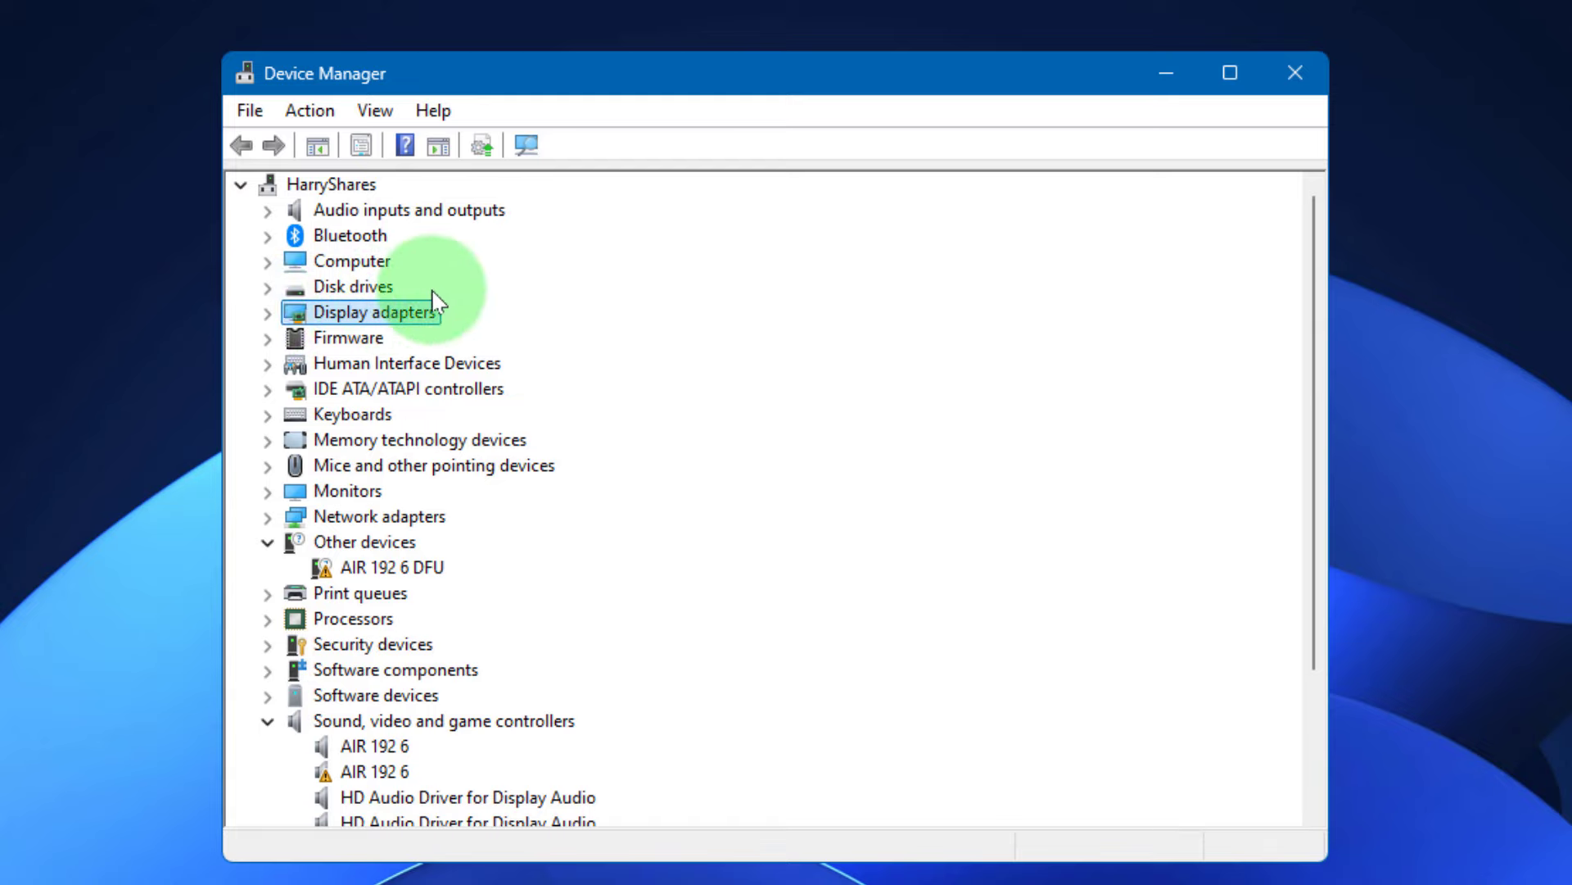
# - Collapse the Sound, video and game controllers category and expand Network adapters
pyautogui.click(266, 723)
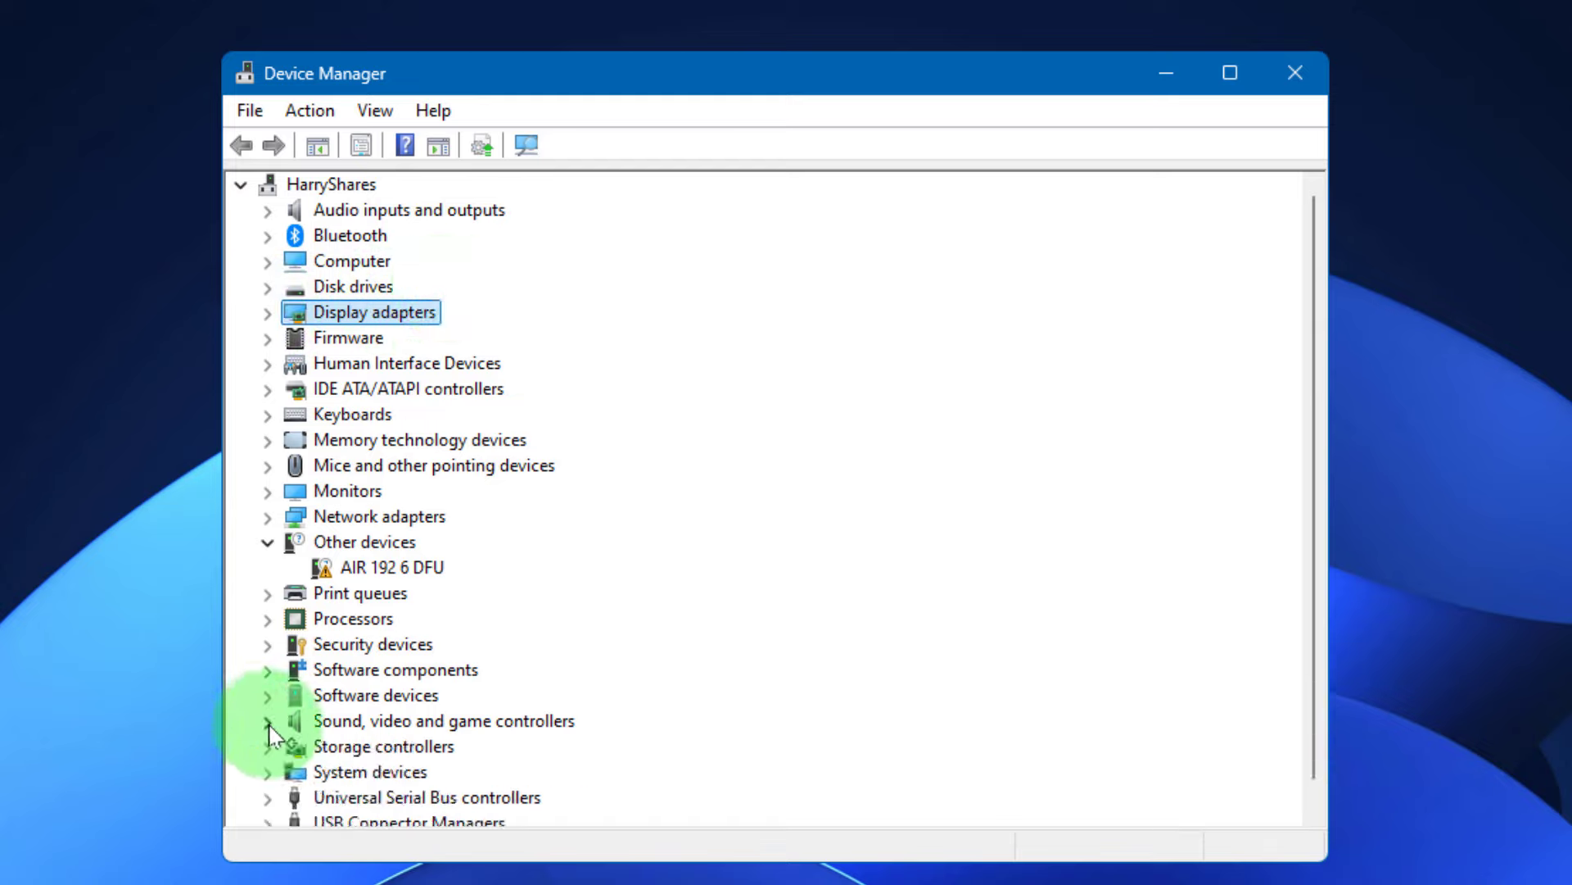
pyautogui.scroll(-1, 271, 732)
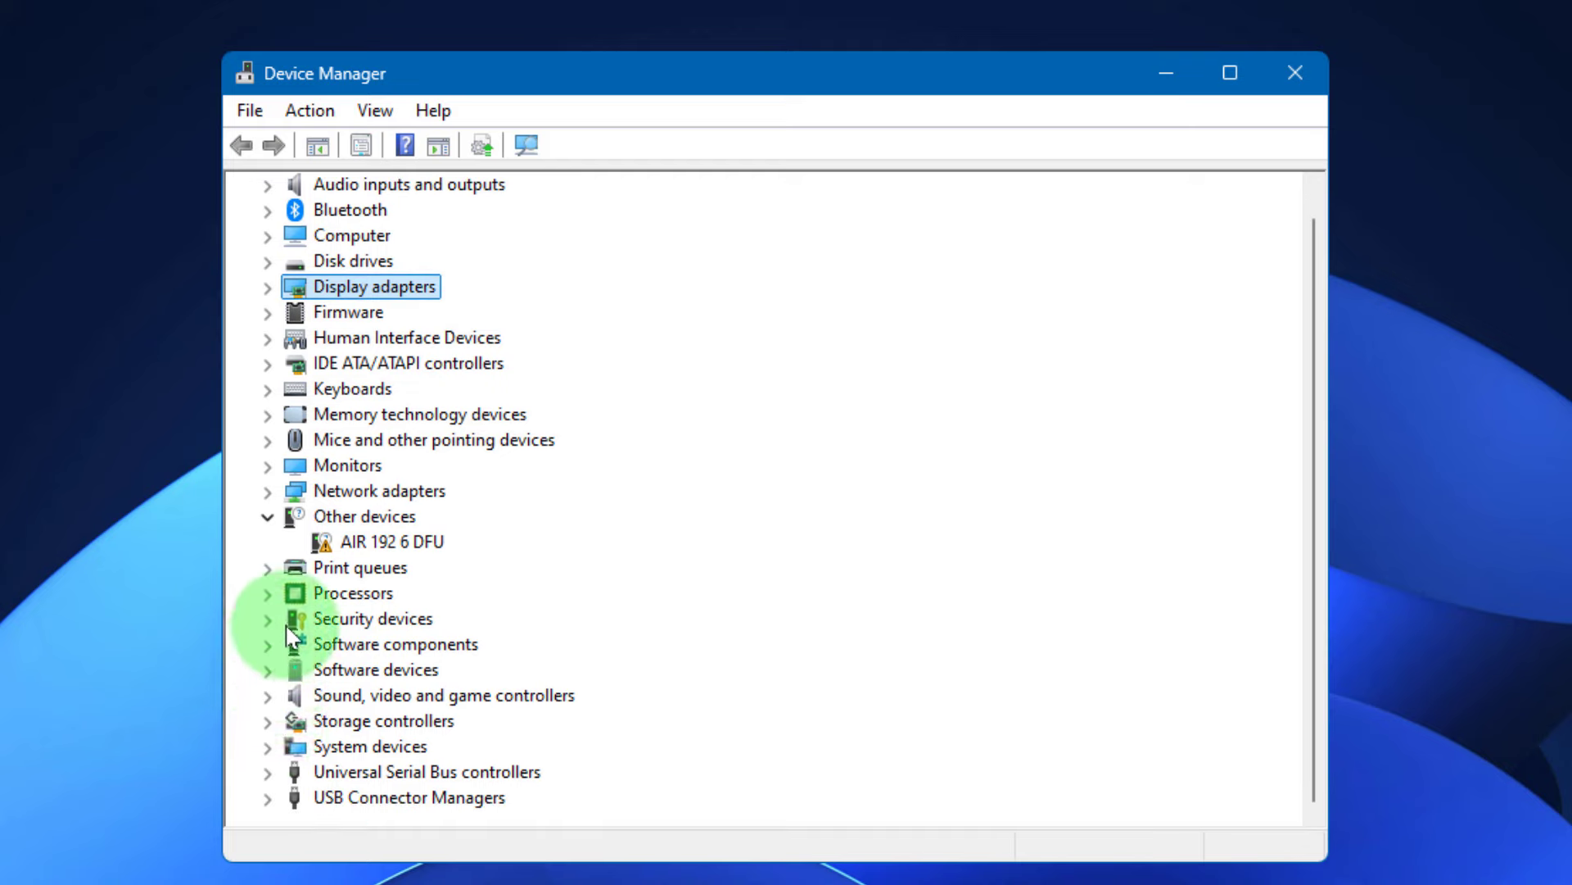
pyautogui.click(269, 492)
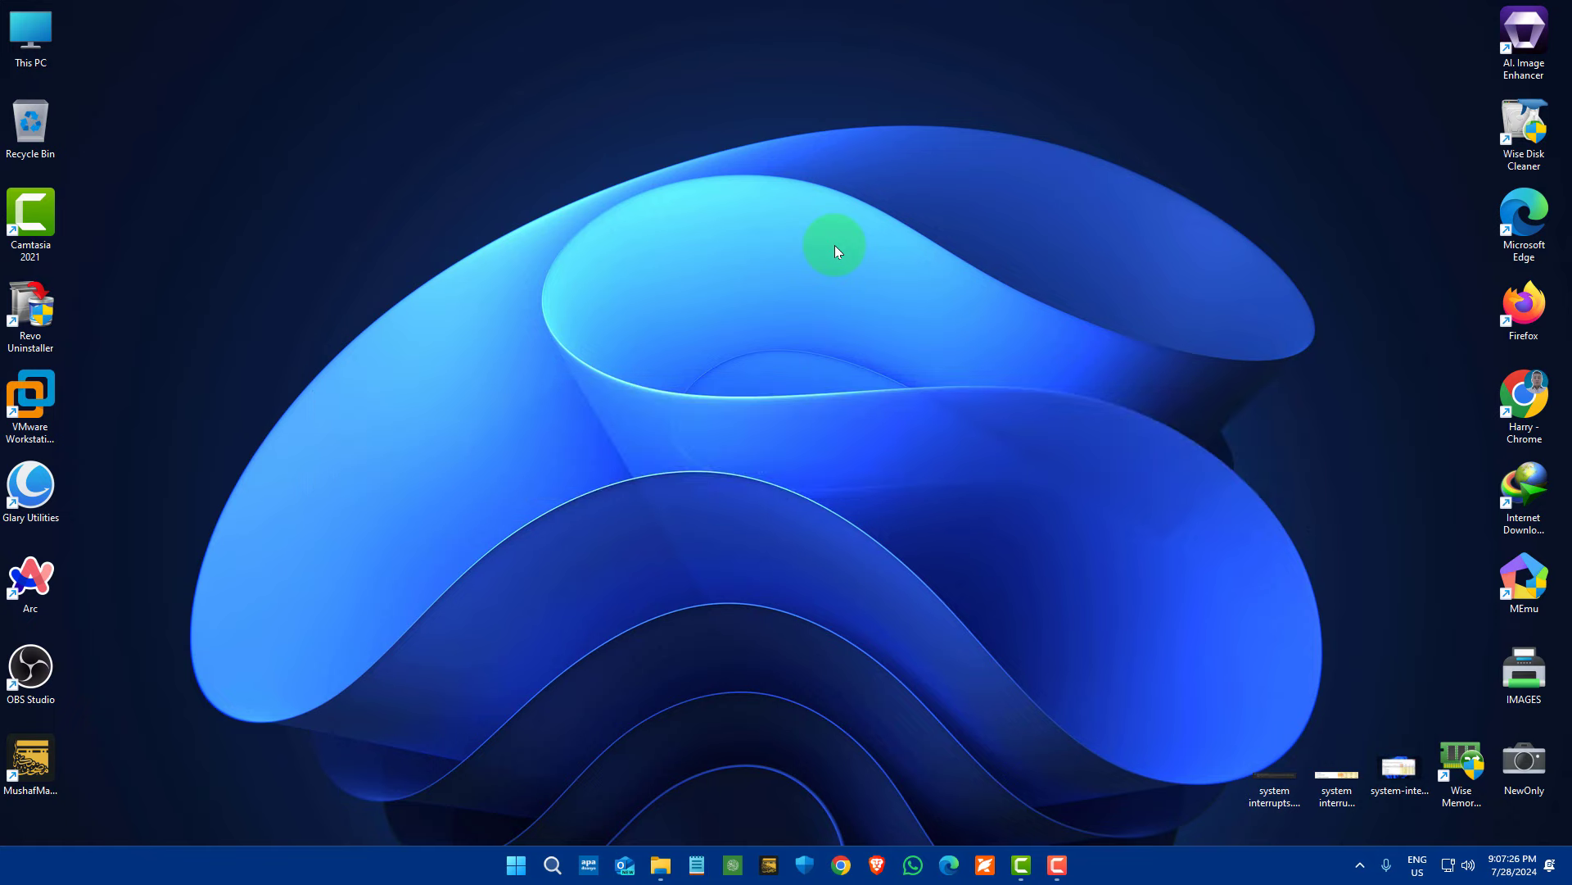
# - Open the power button settings in Control Panel's Power Options and unlock the currently unavailable shutdown settings
pyautogui.click(553, 867)
pyautogui.write('cont')
pyautogui.click(902, 475)
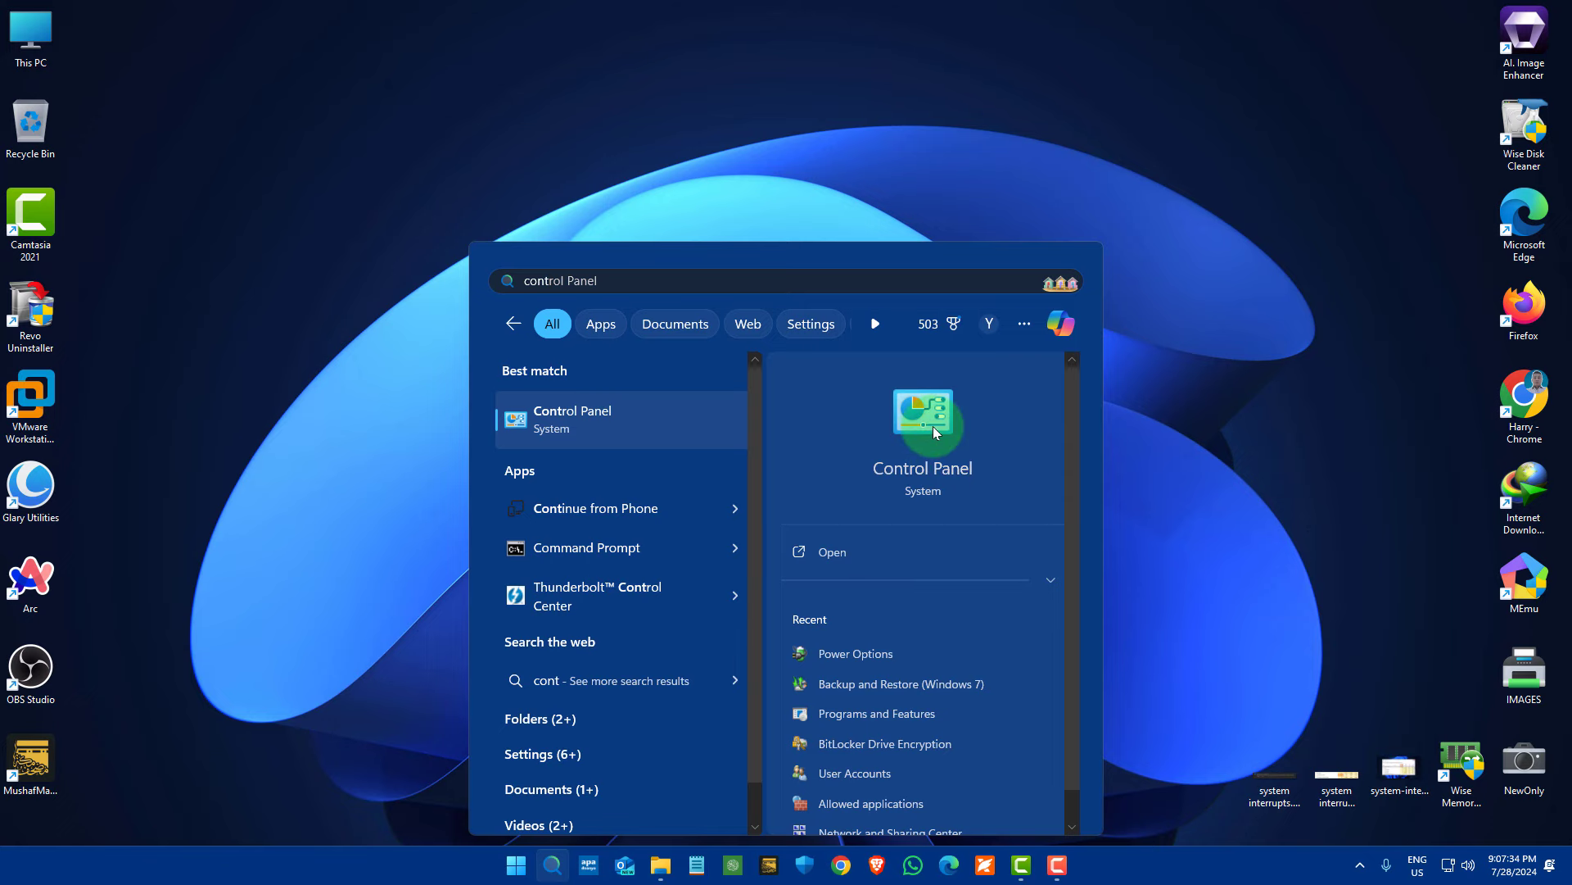
pyautogui.click(932, 426)
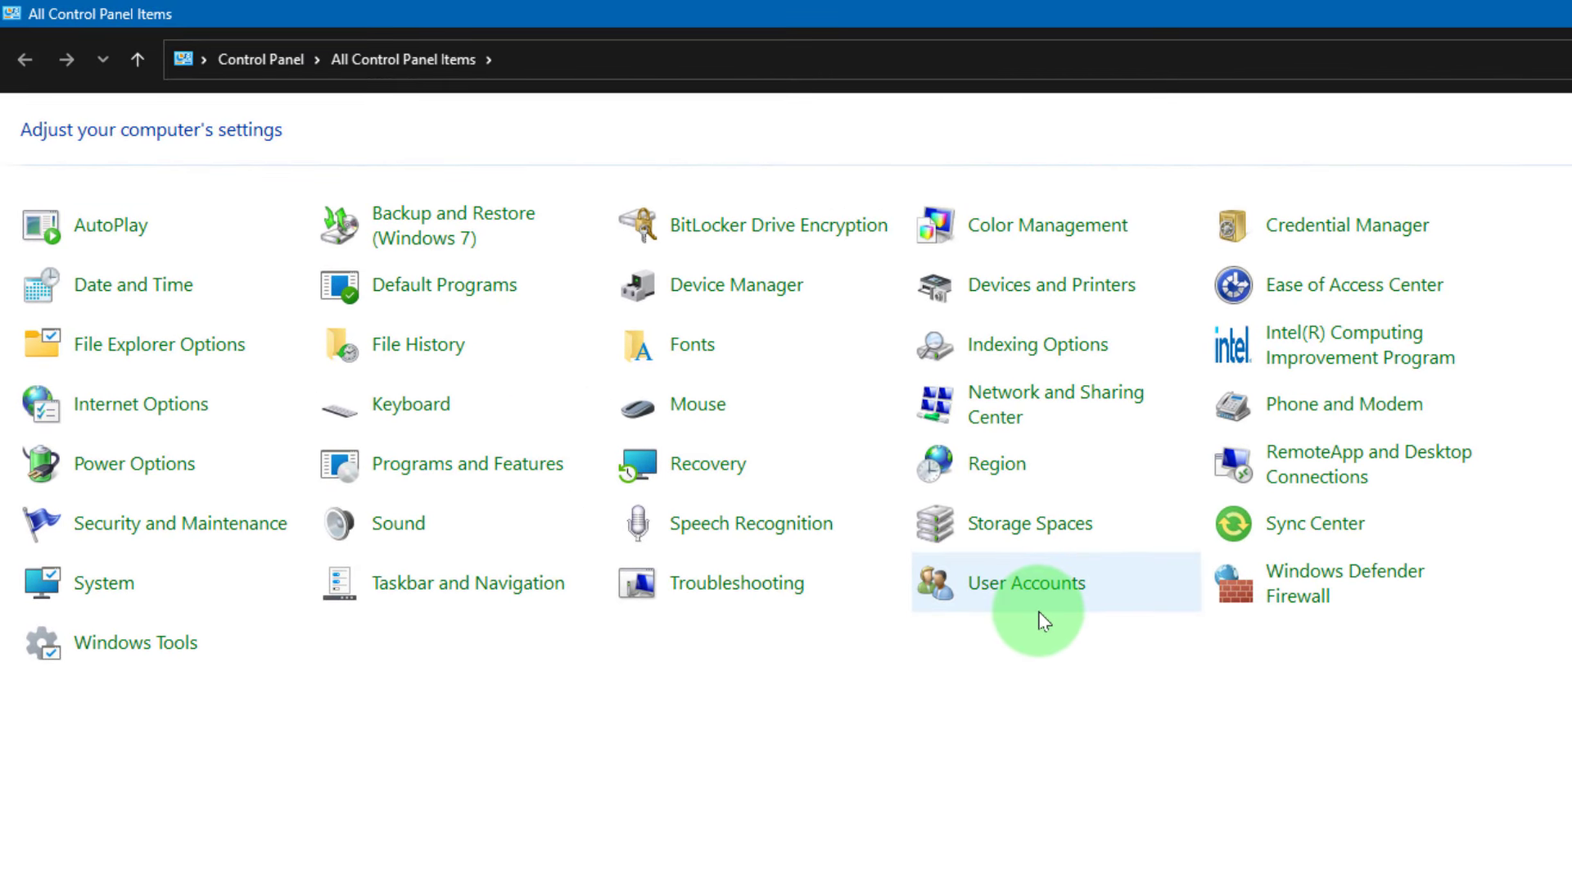
pyautogui.click(138, 469)
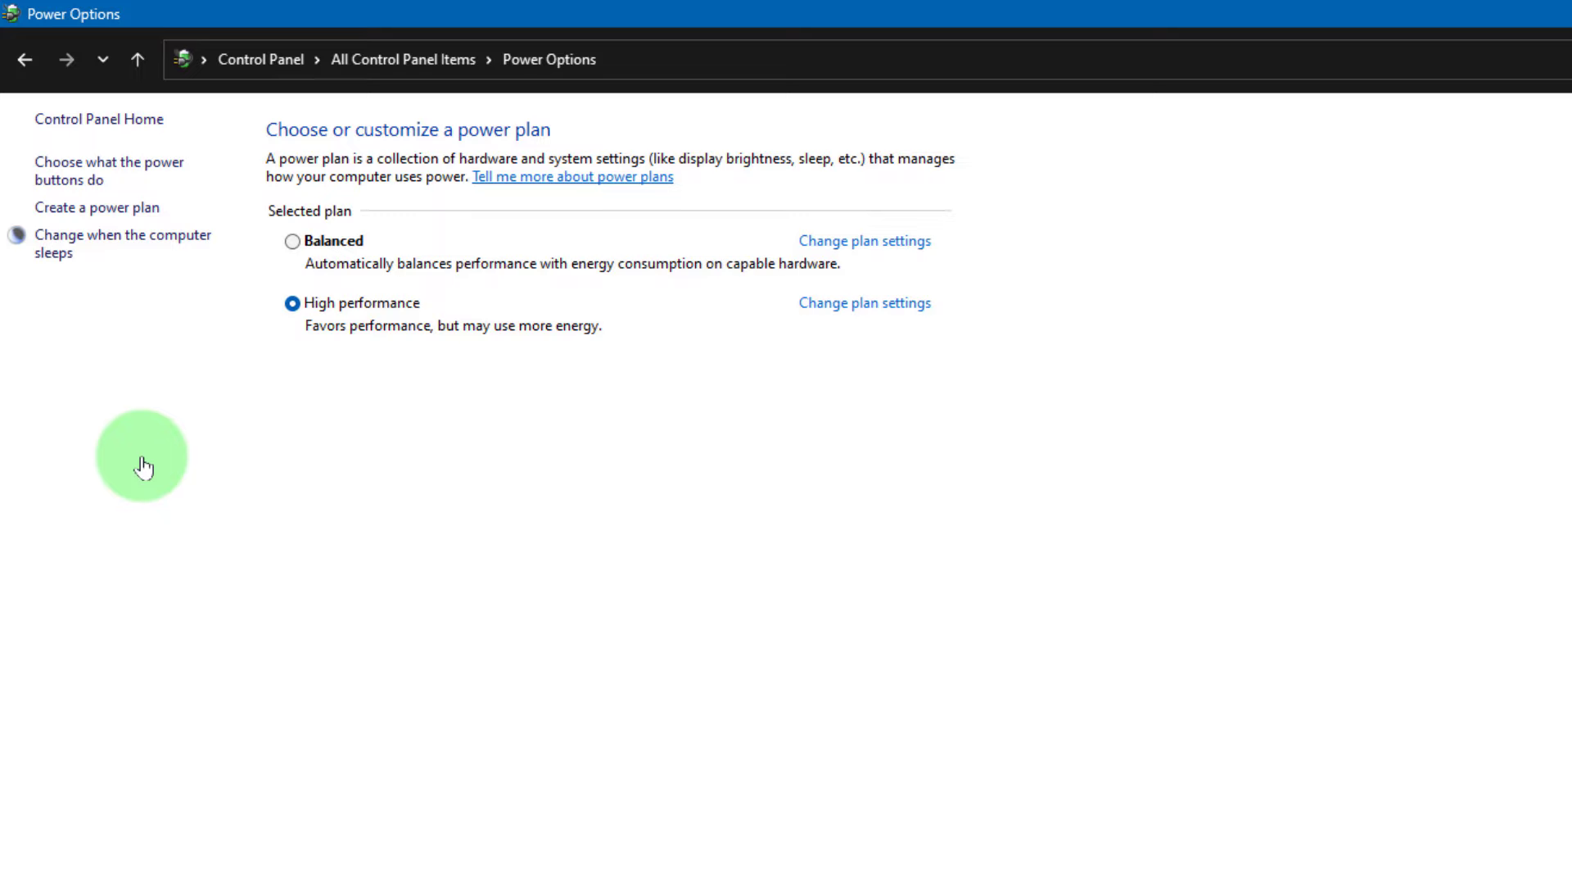
pyautogui.click(155, 186)
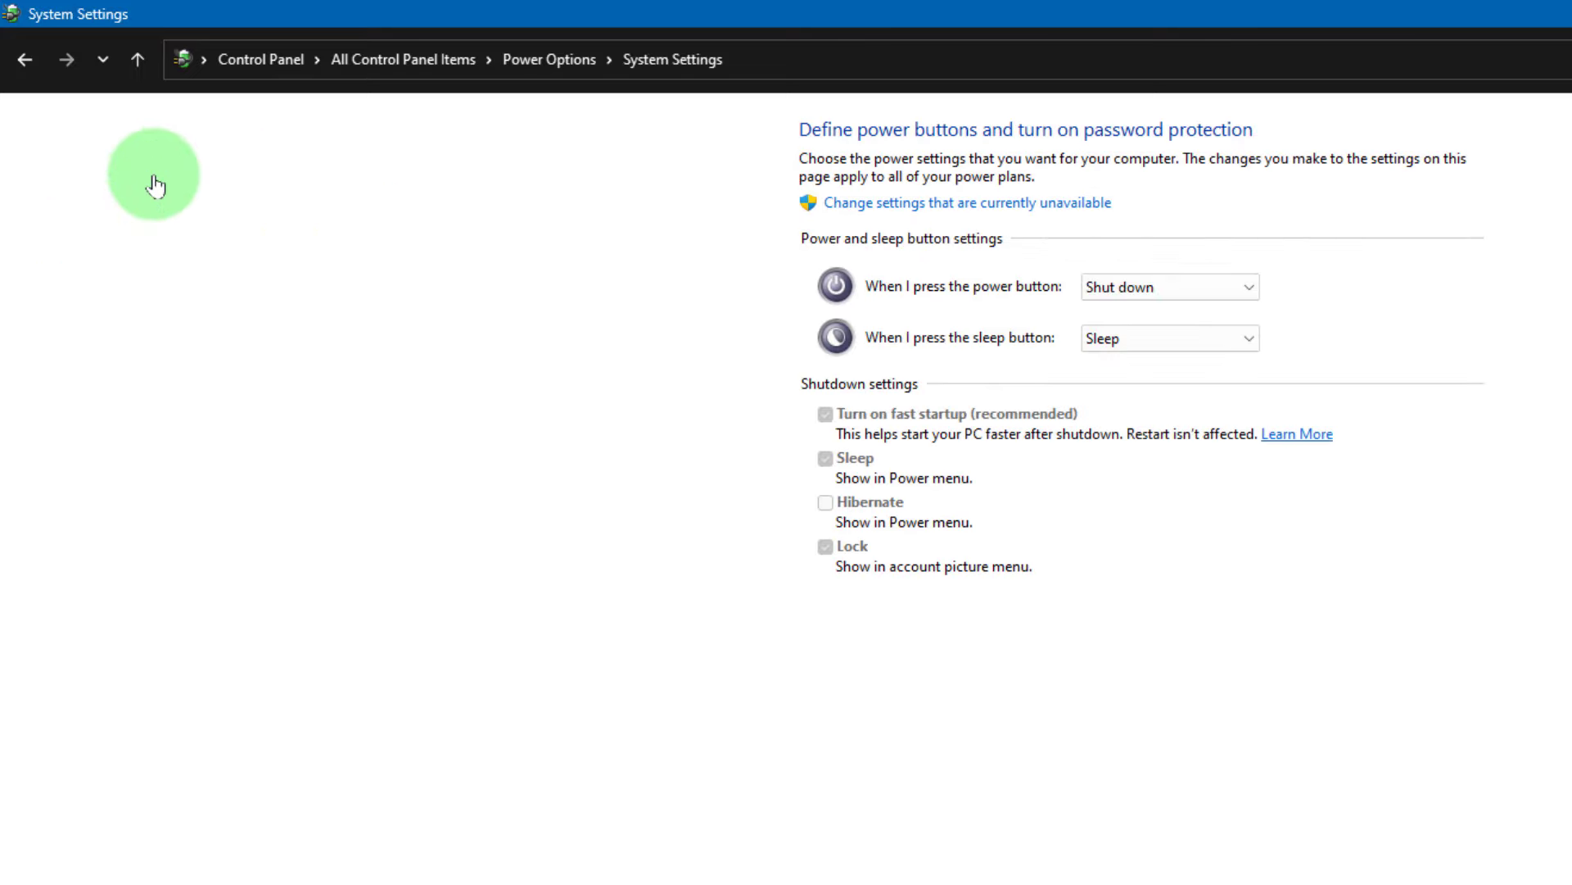
pyautogui.click(1081, 209)
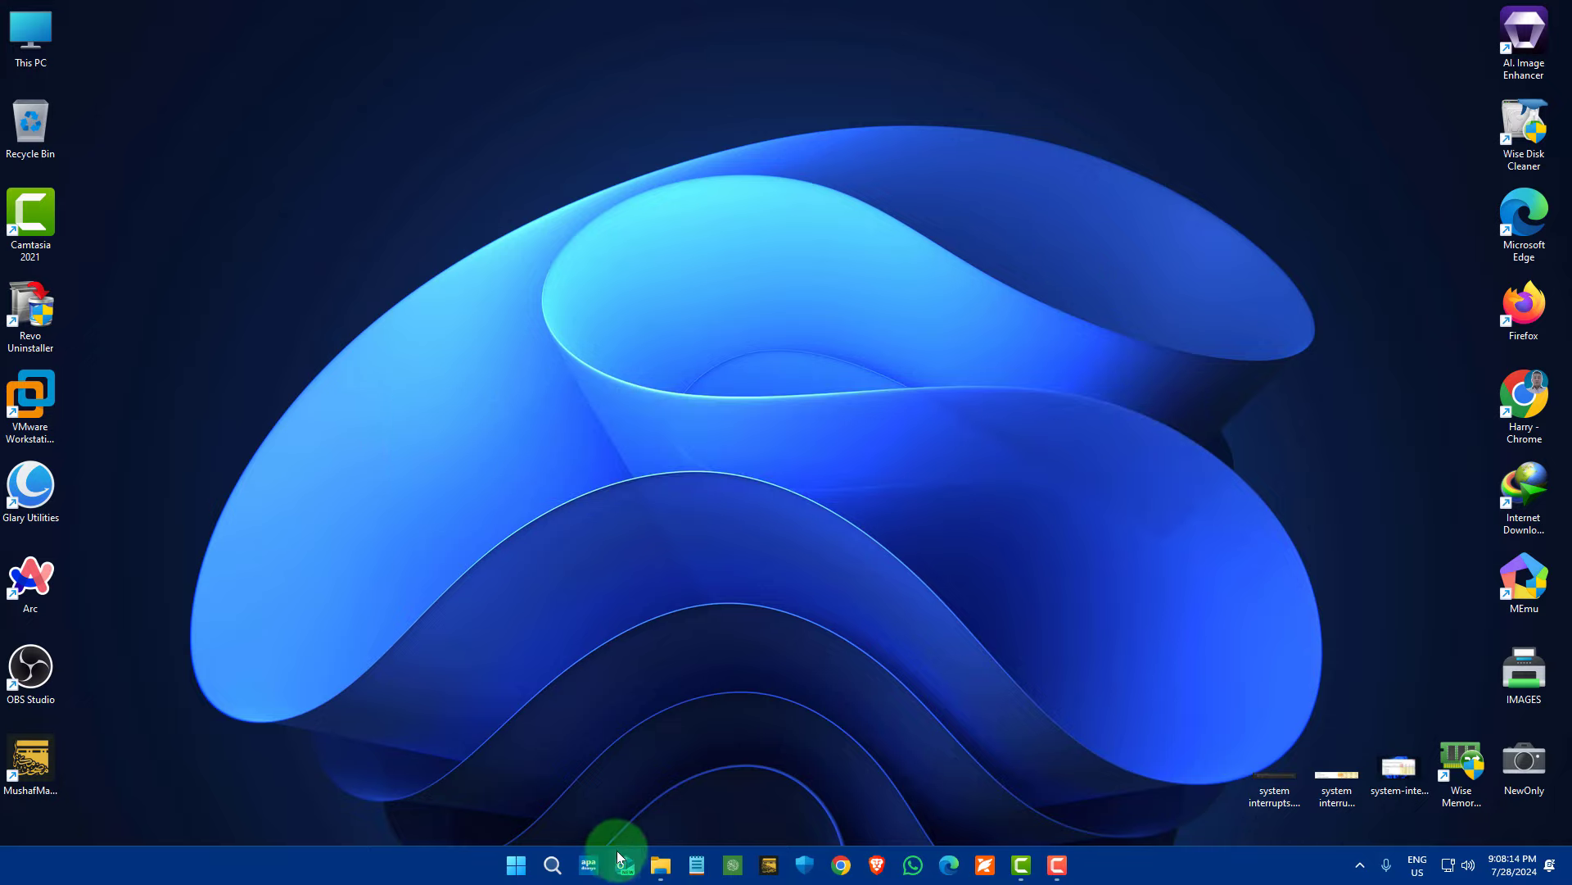
# - Reopen Device Manager through Windows search and bring its window to the middle of the desktop
pyautogui.click(553, 866)
pyautogui.write('dev')
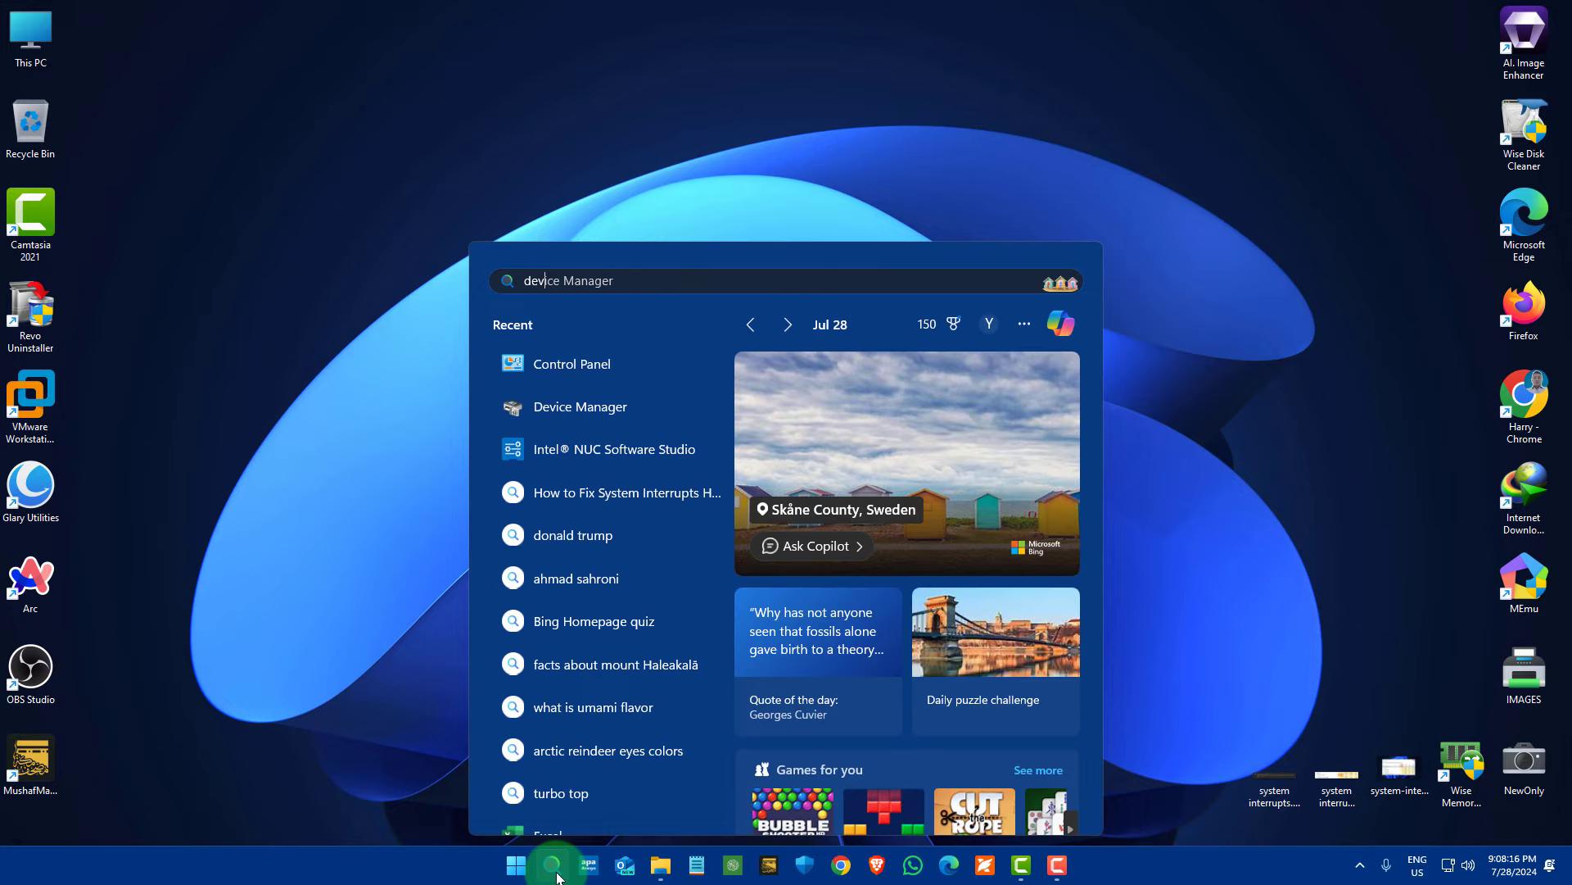
pyautogui.click(832, 553)
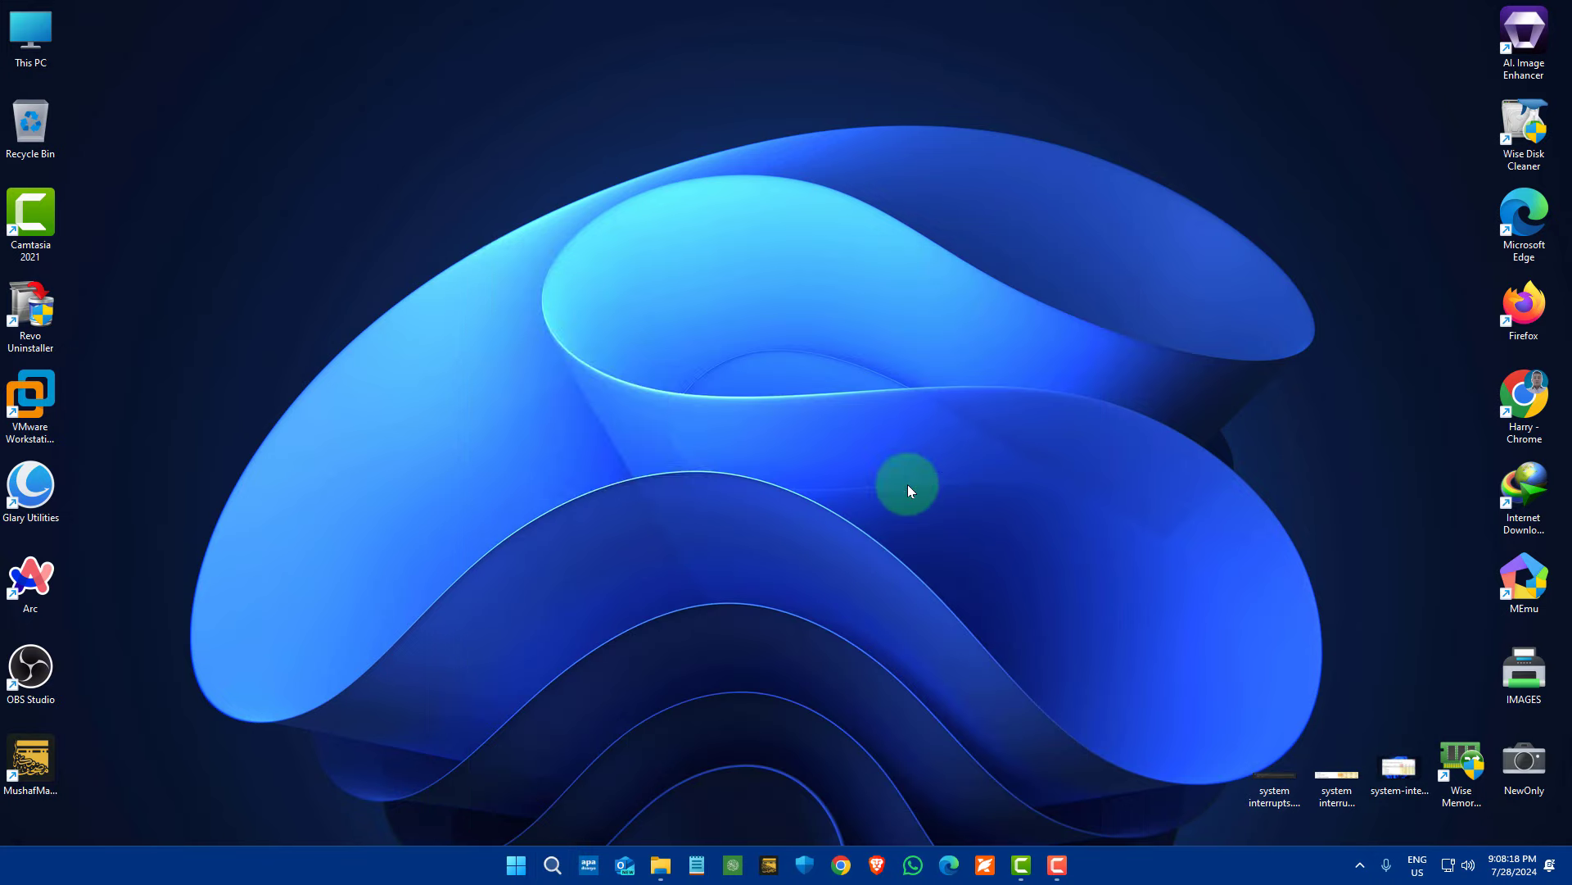
pyautogui.moveTo(389, 52); pyautogui.dragTo(806, 33)
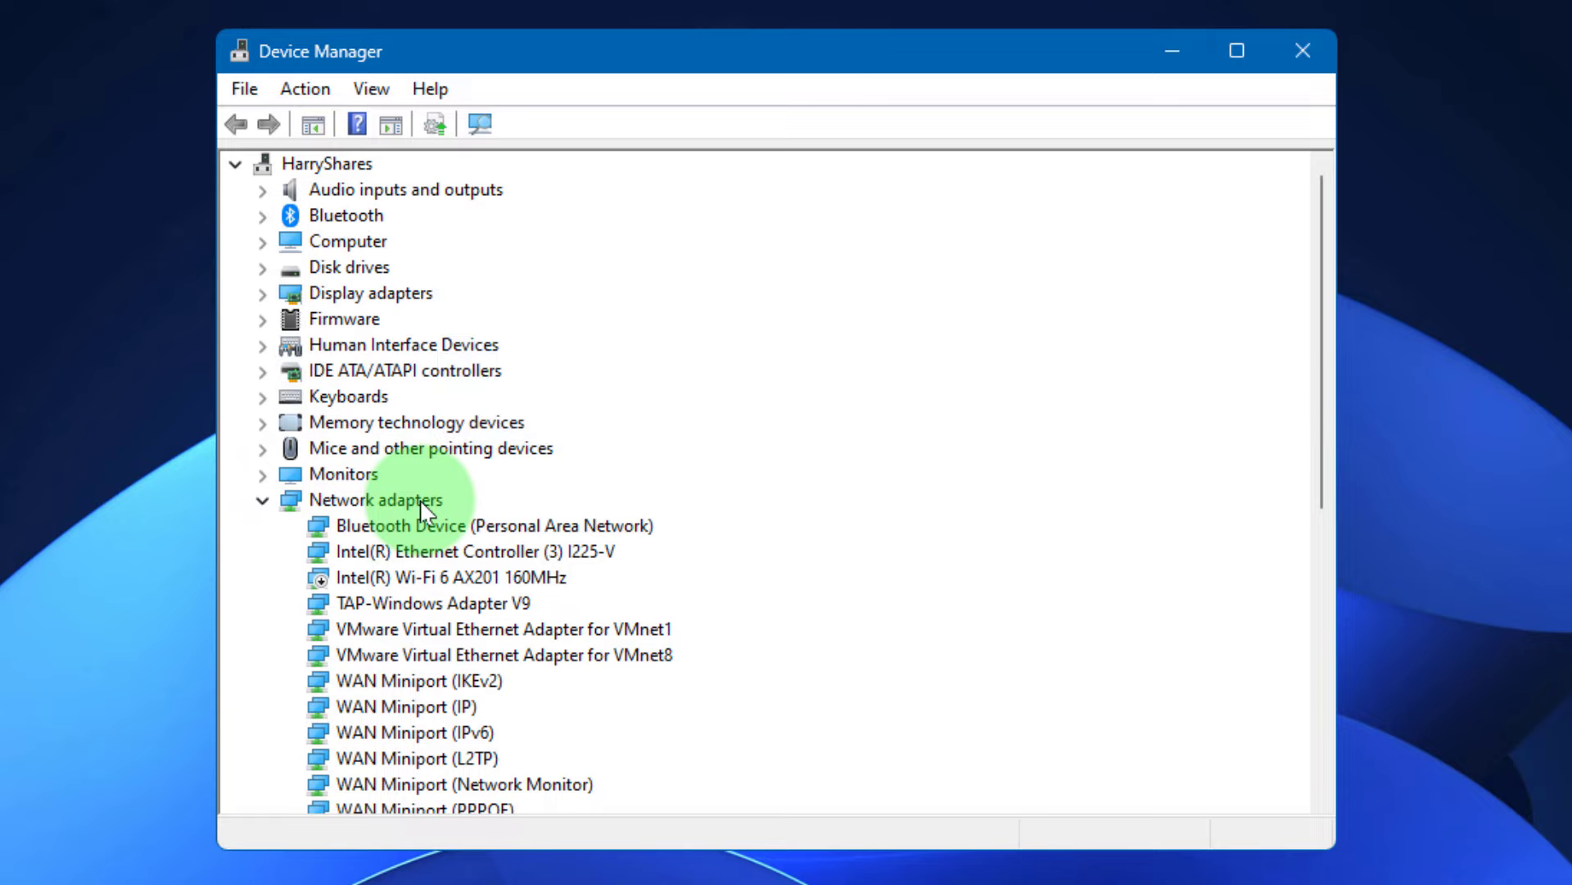
# - Open the advanced properties of the Intel(R) Ethernet Controller (3) I225-V network adapter
pyautogui.click(466, 551)
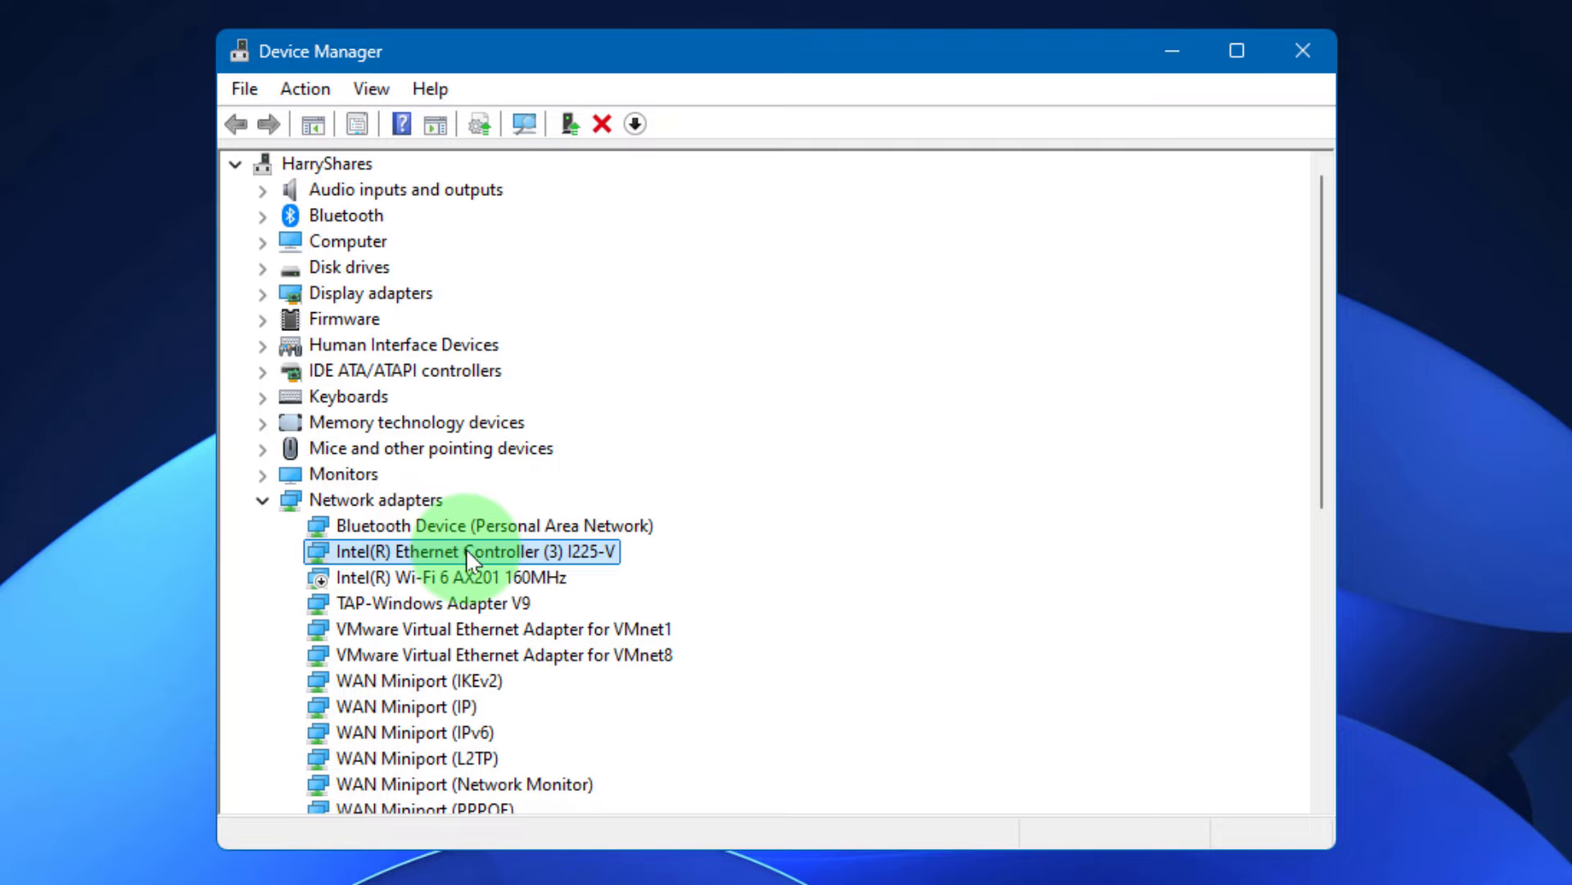
pyautogui.rightClick(466, 551)
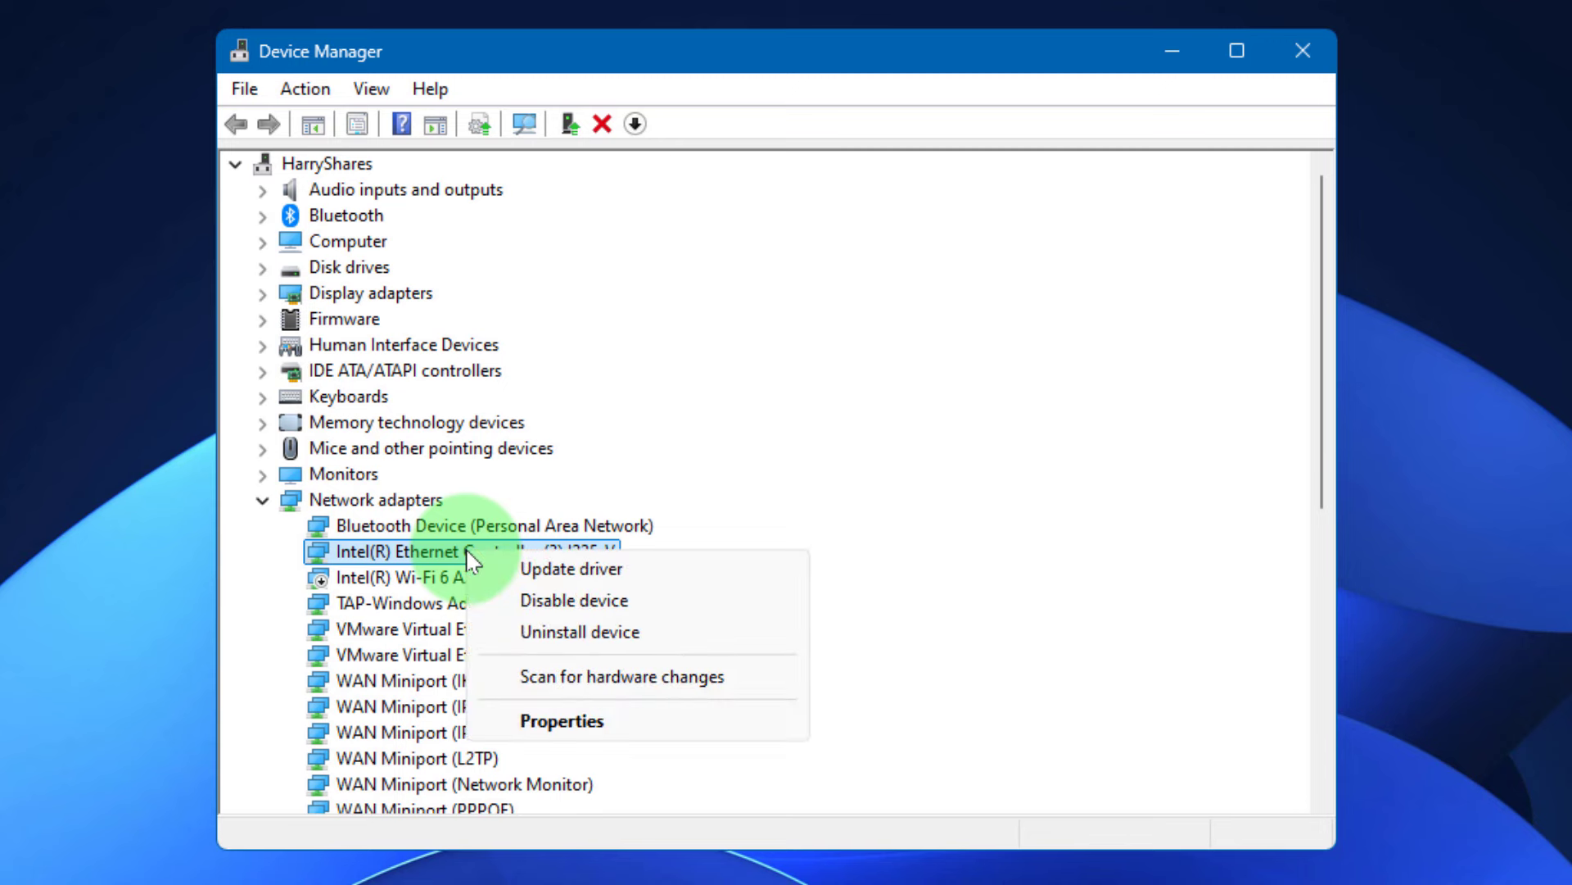
pyautogui.click(561, 721)
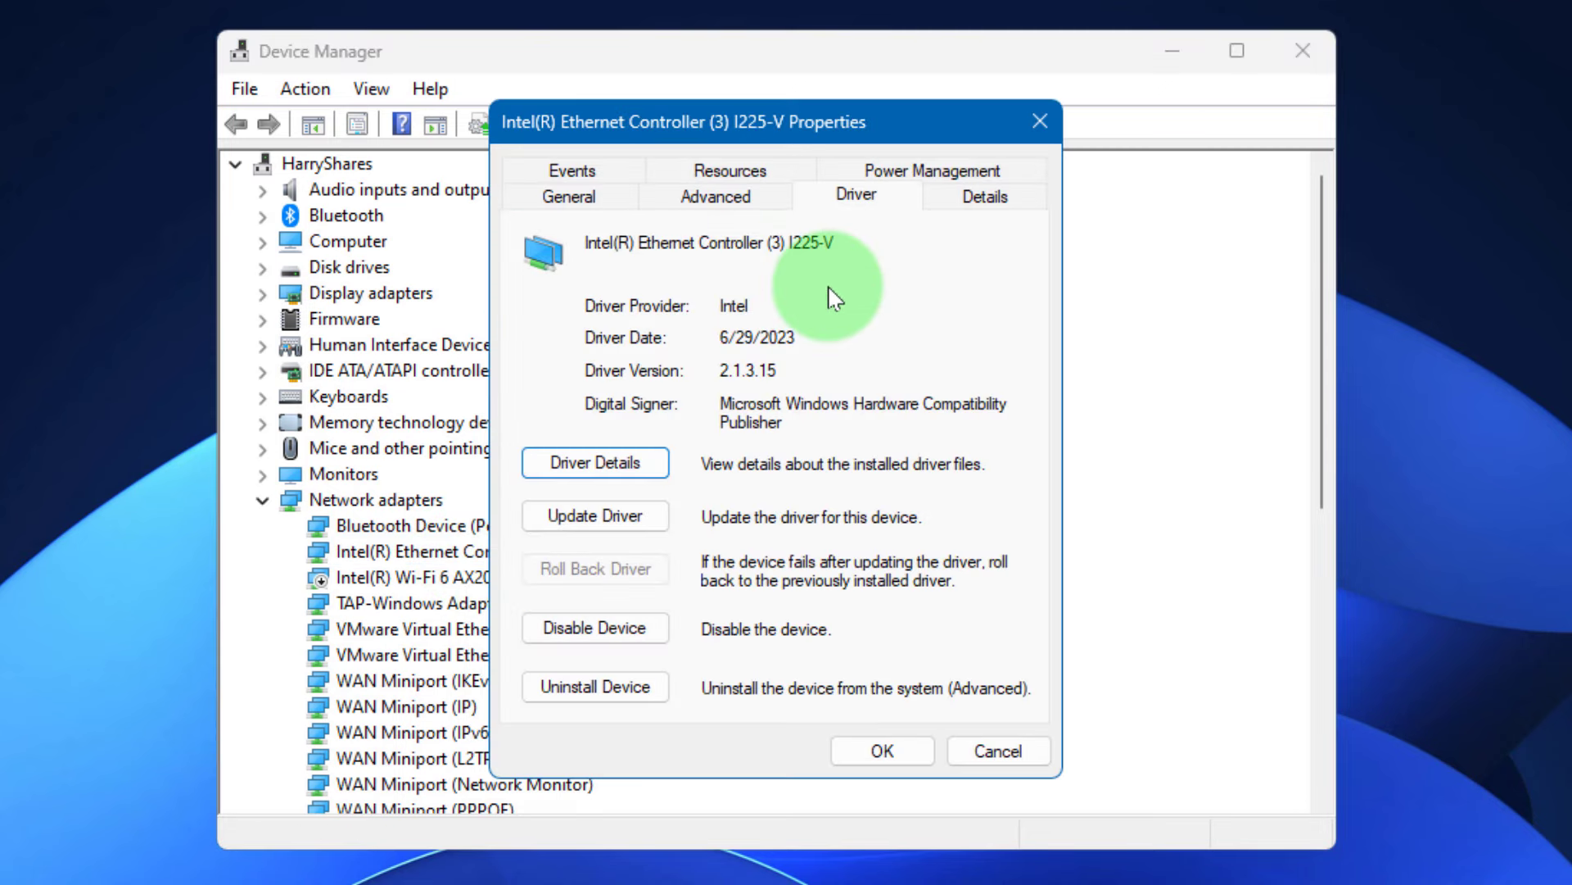
pyautogui.click(713, 205)
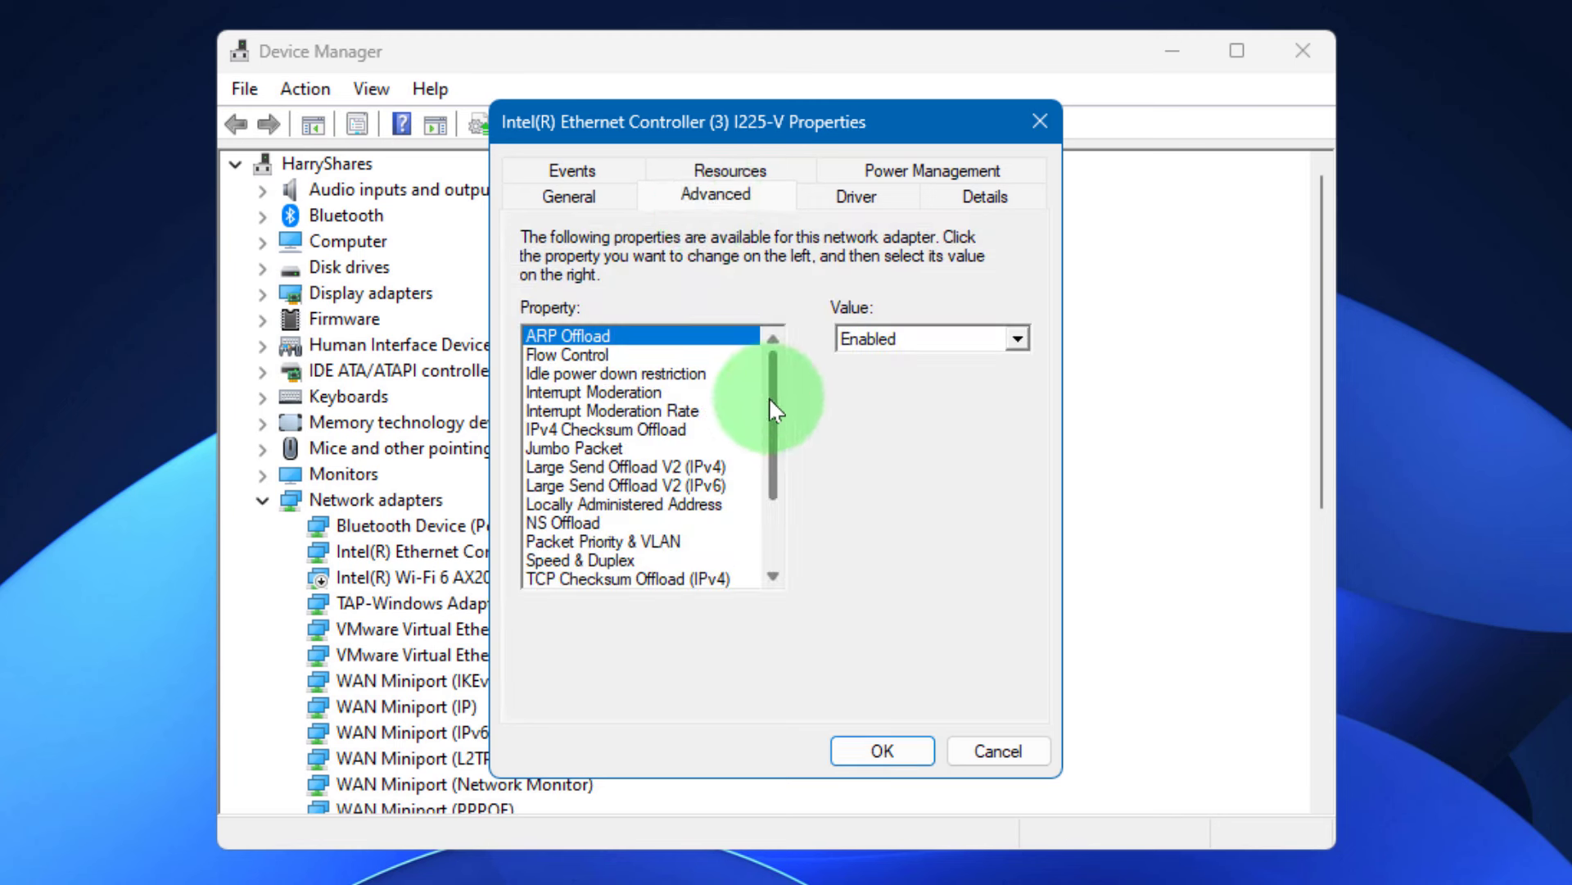
# - Examine the available values of the Wake on Magic Packet property without changing its setting
pyautogui.moveTo(769, 396); pyautogui.dragTo(766, 545)
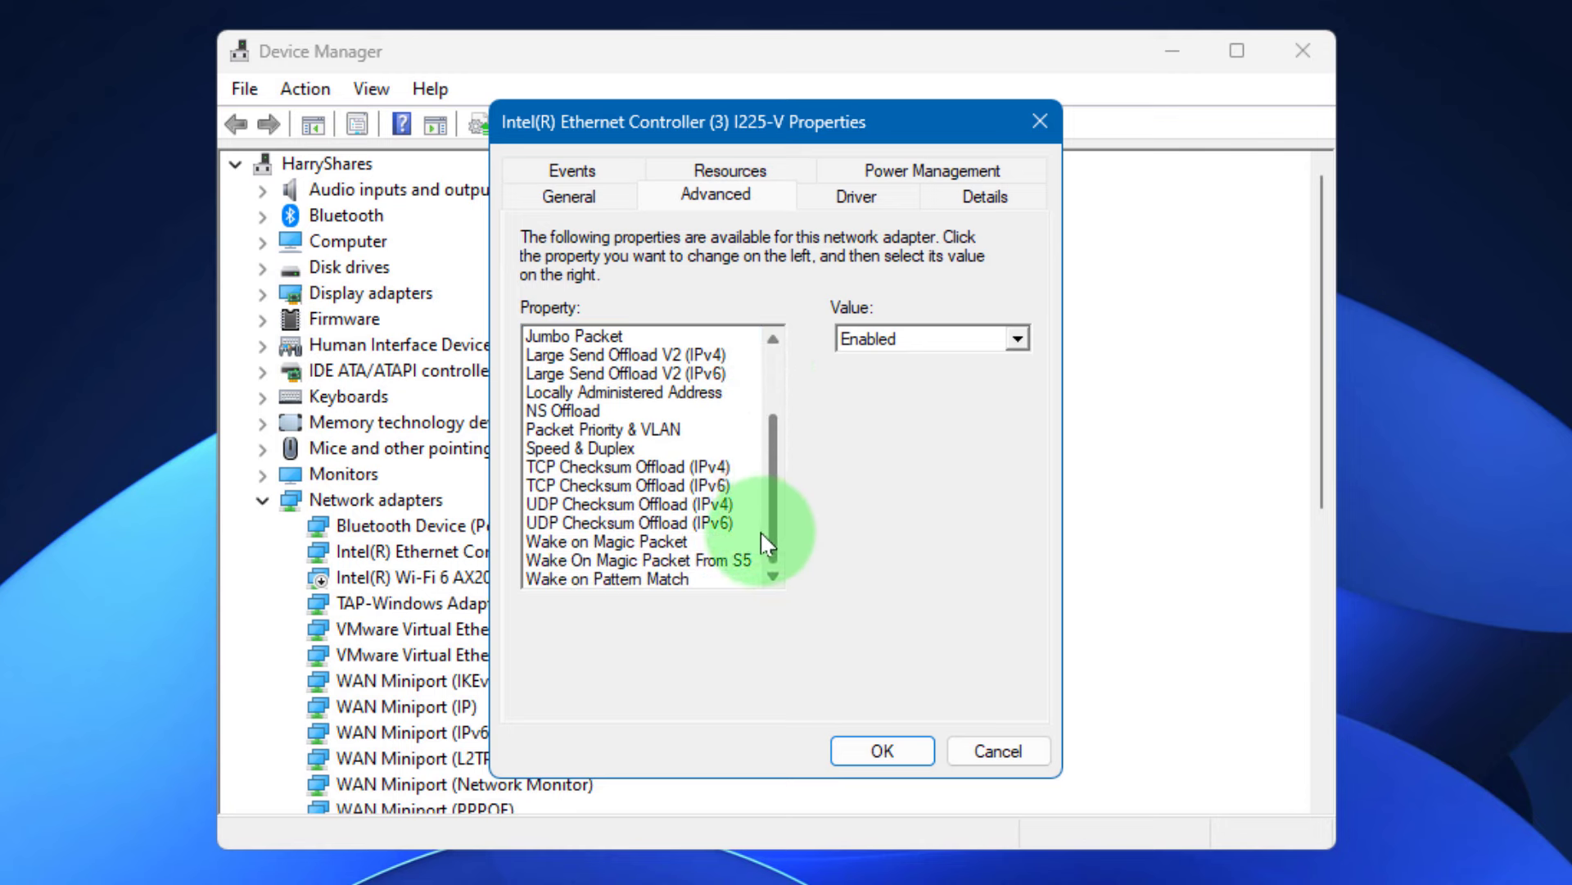
pyautogui.click(616, 541)
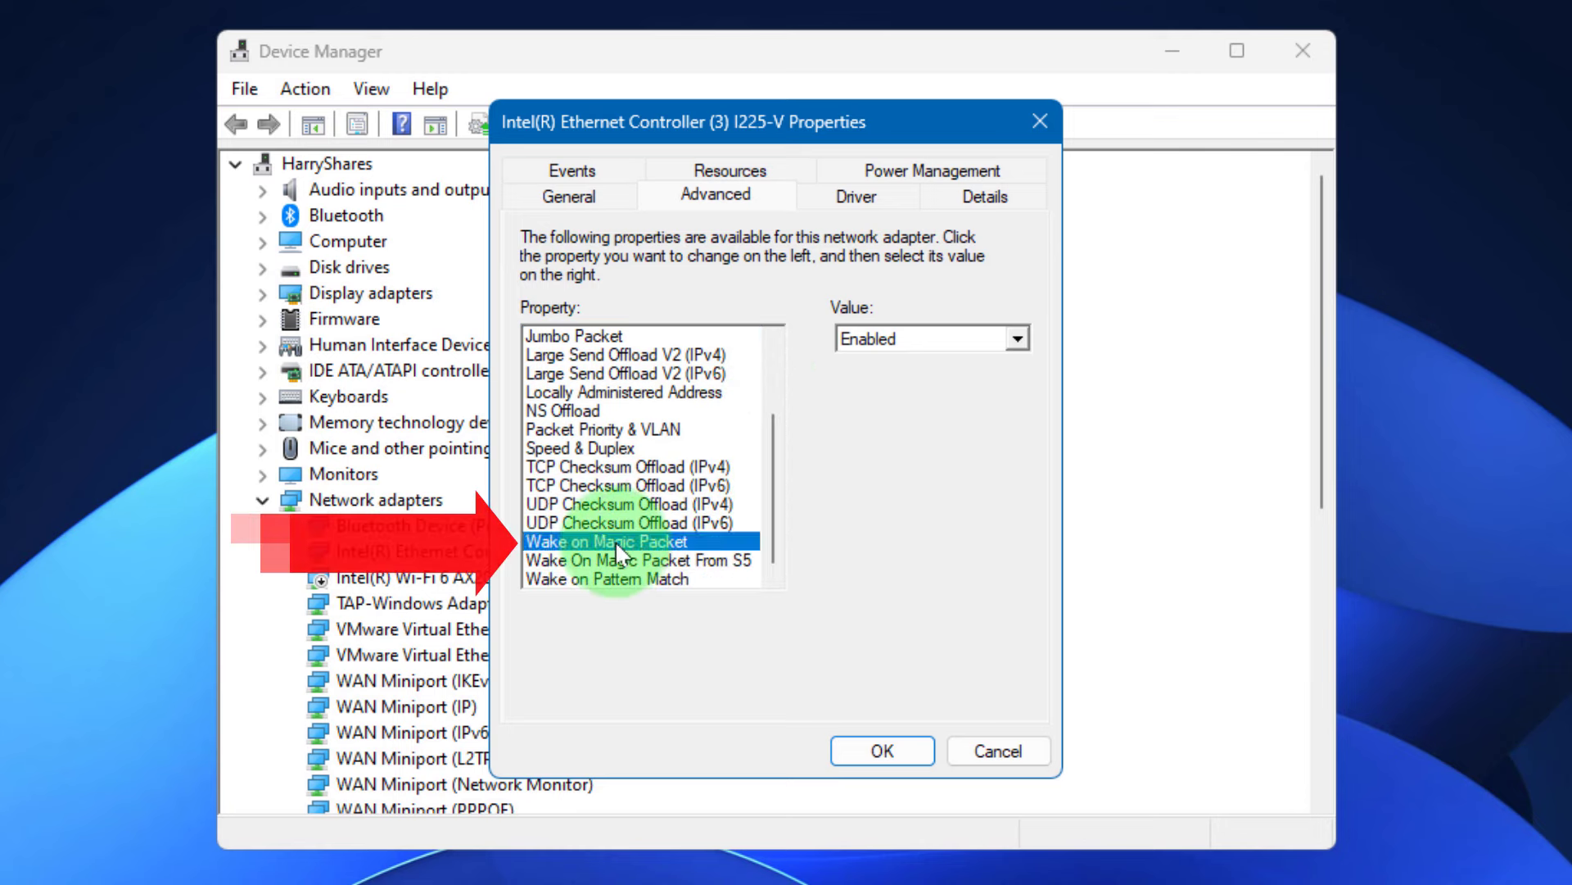
pyautogui.click(874, 342)
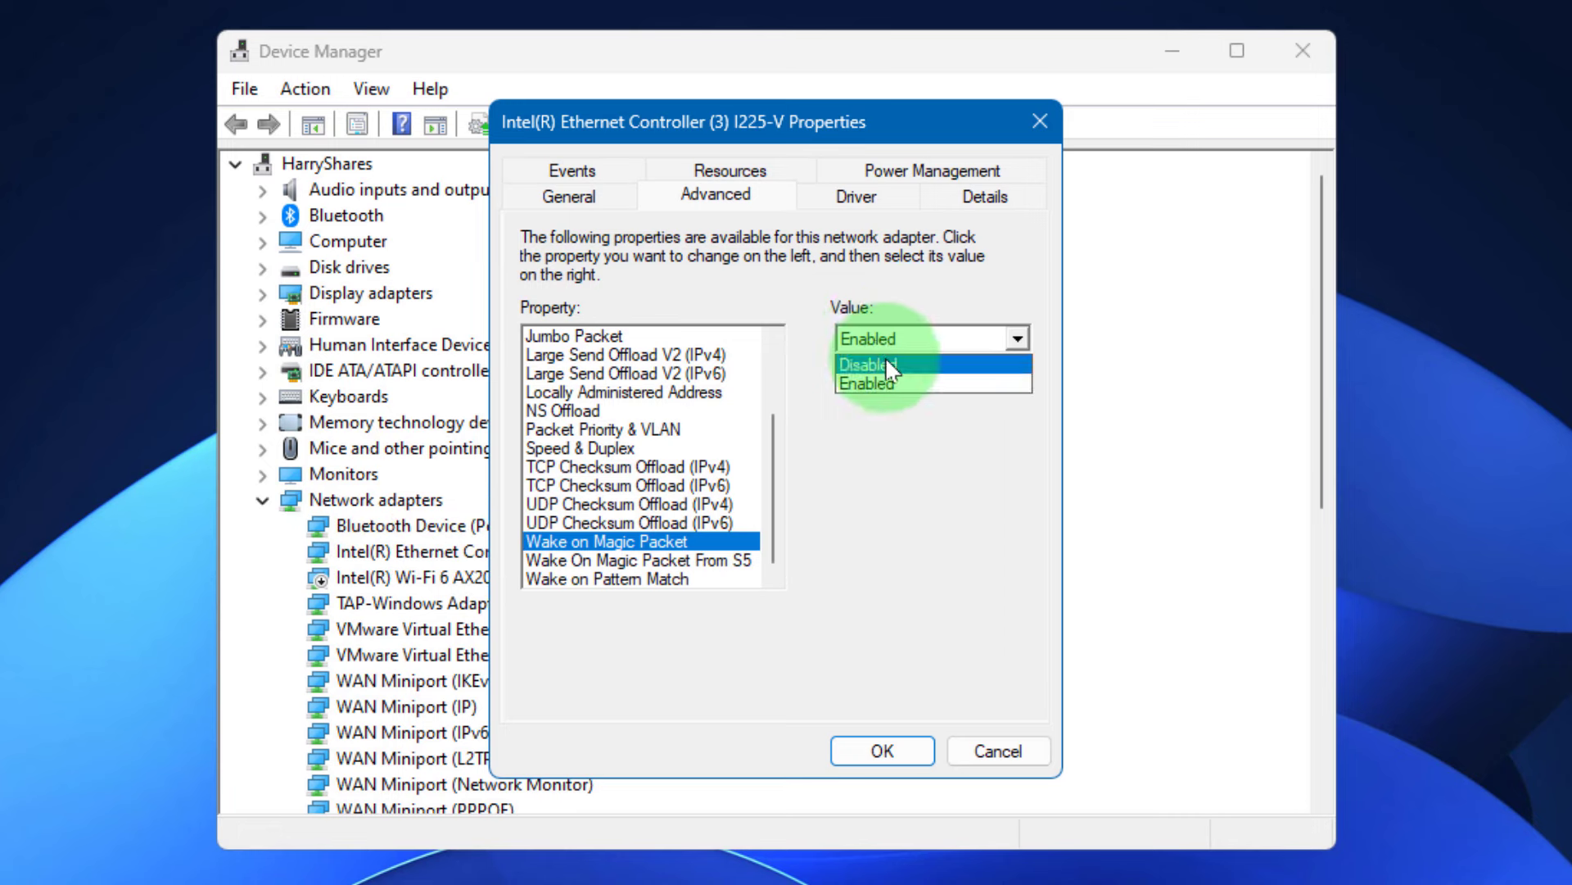
pyautogui.click(888, 639)
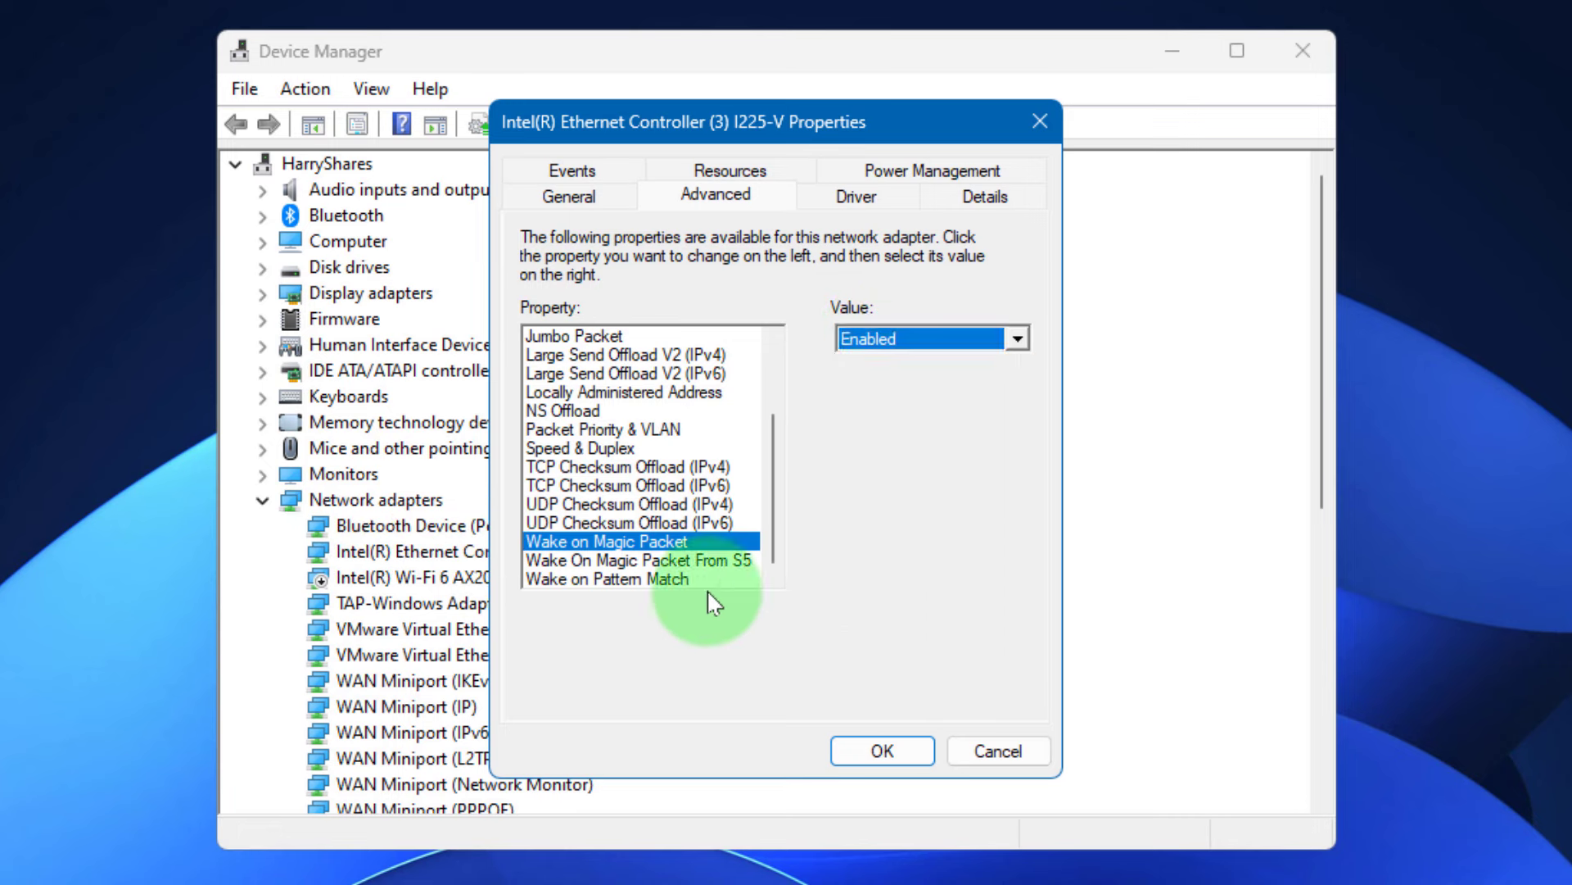
# - Examine the available values of Wake On Magic Packet From S5 and reselect the Wake on Magic Packet property
pyautogui.click(673, 565)
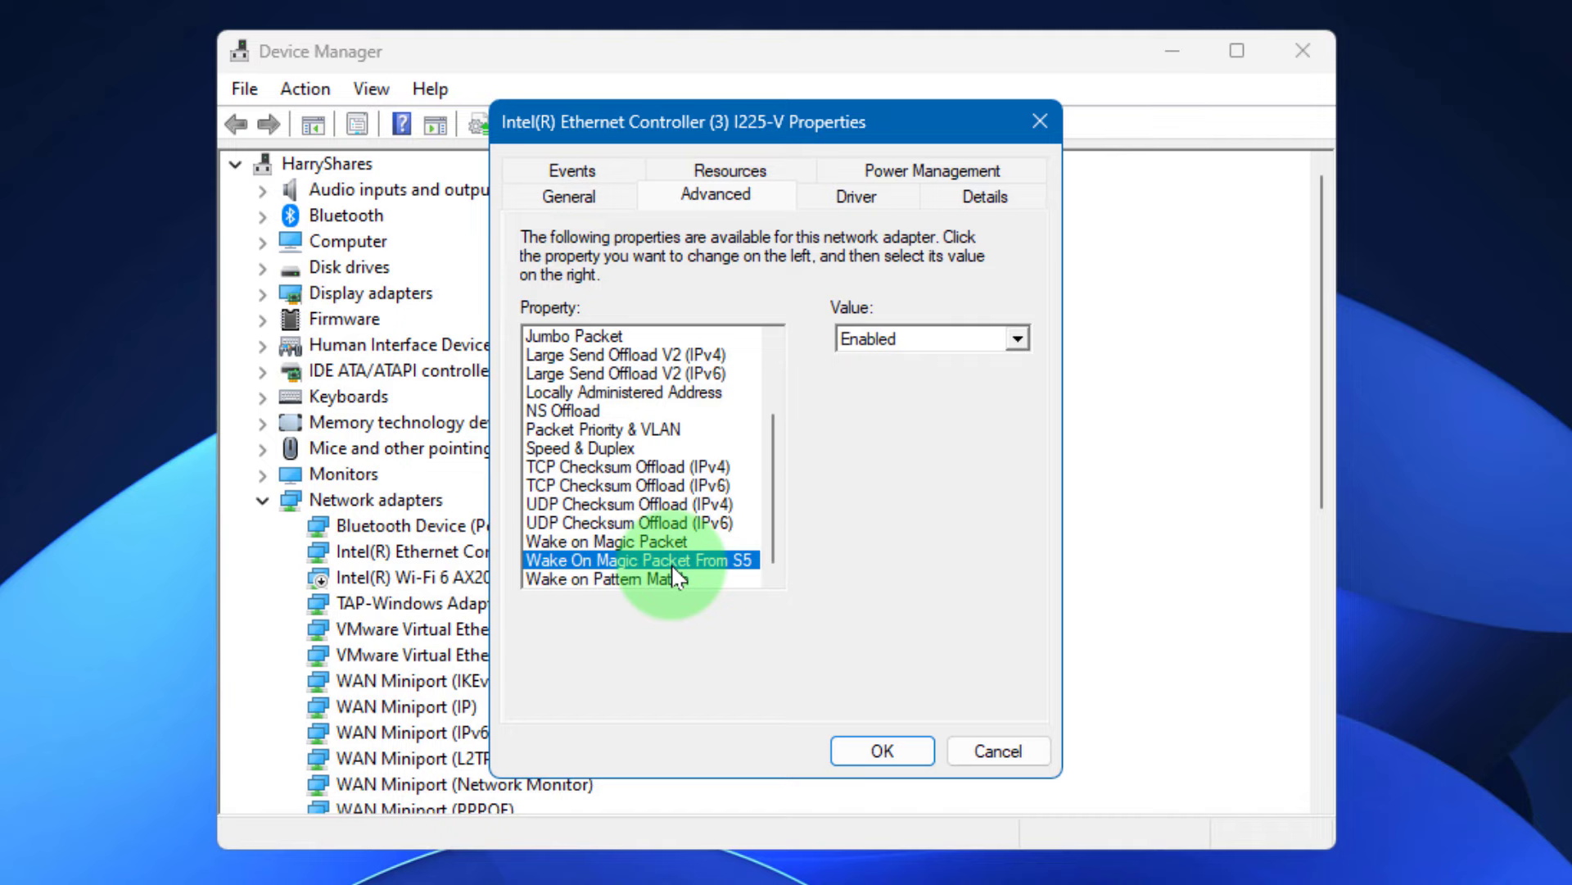
pyautogui.click(689, 542)
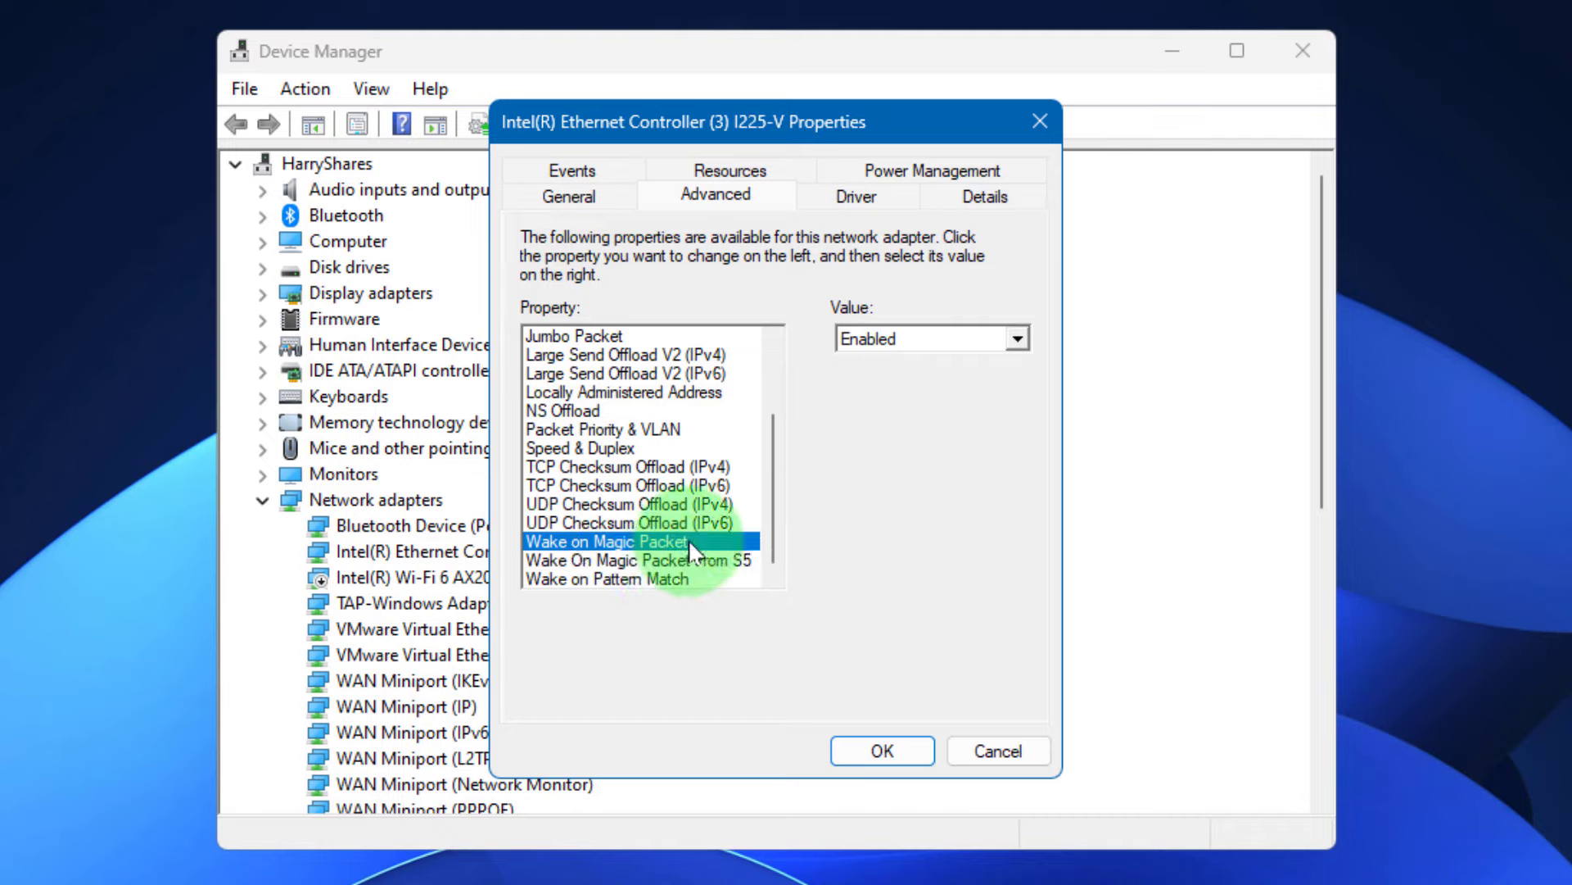
pyautogui.click(692, 559)
pyautogui.click(925, 339)
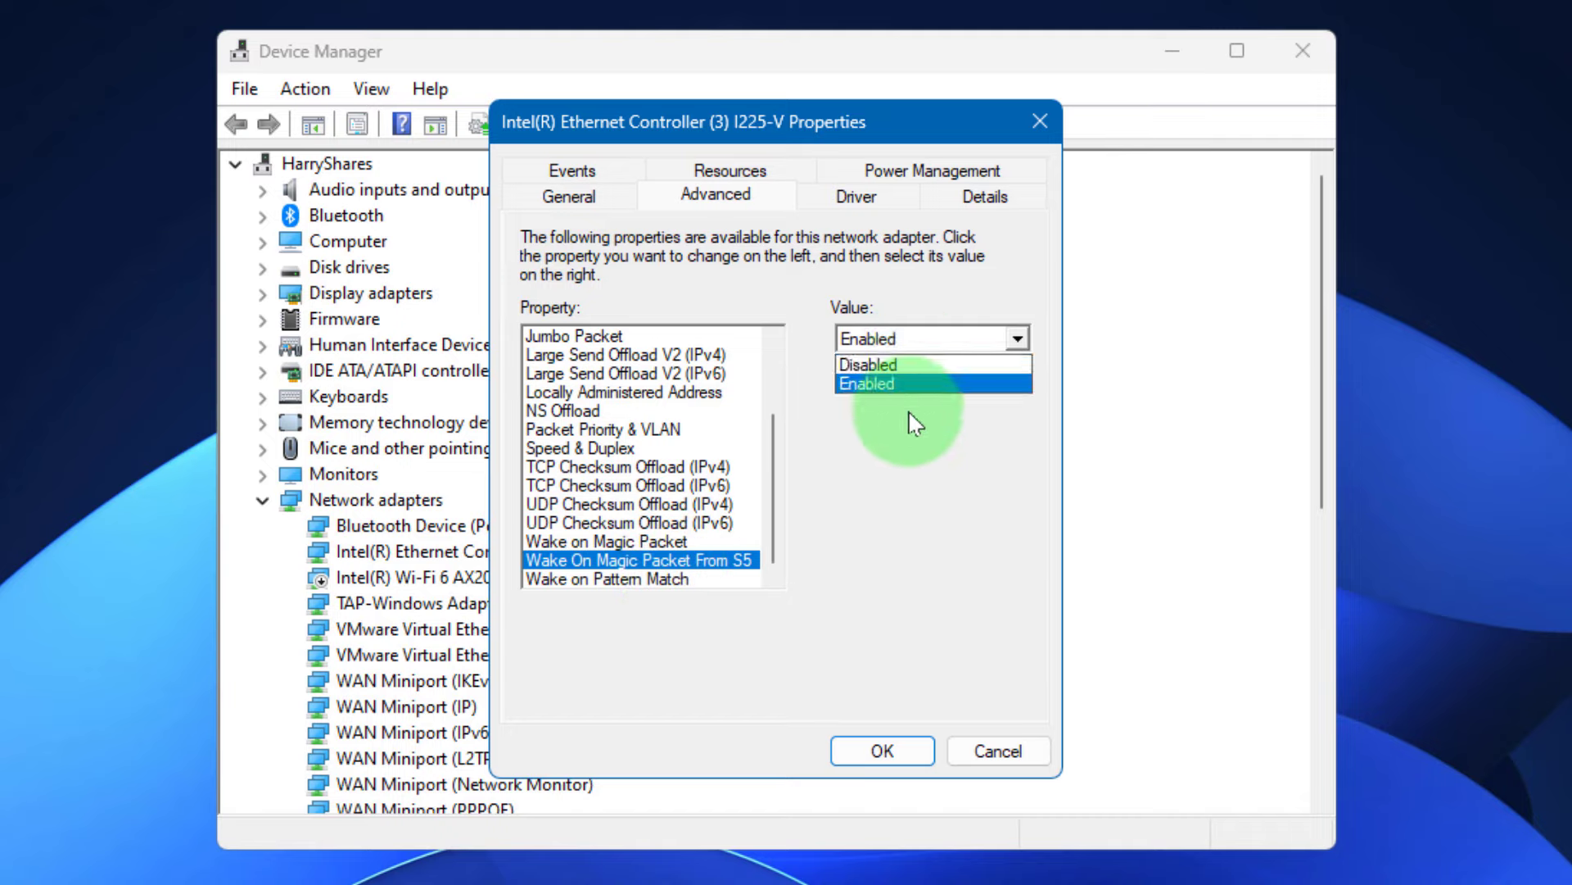
pyautogui.click(917, 479)
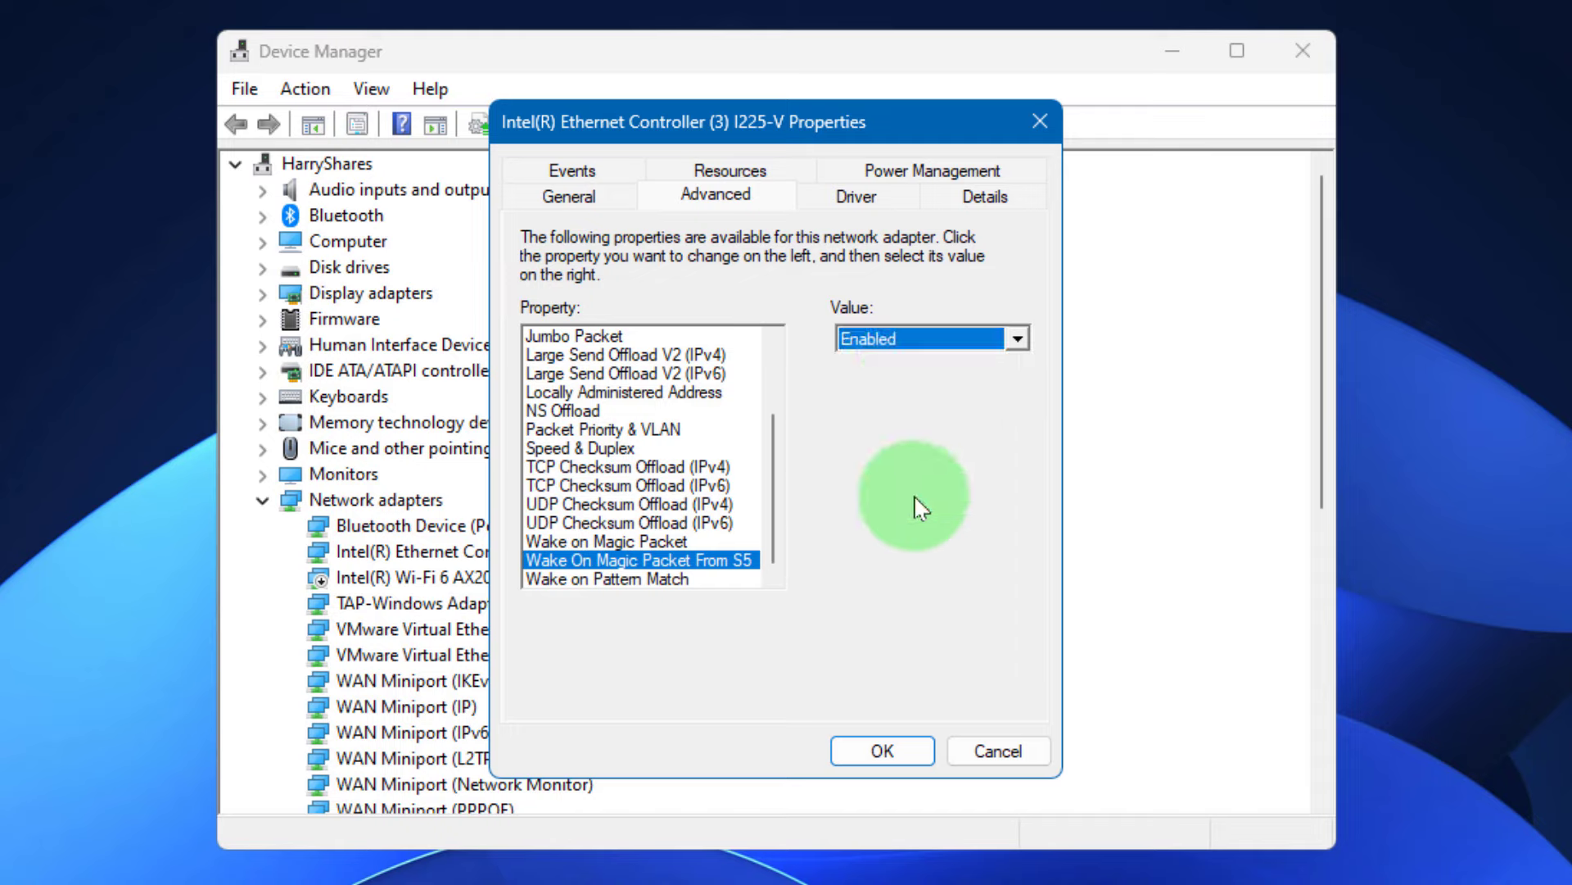
pyautogui.click(679, 543)
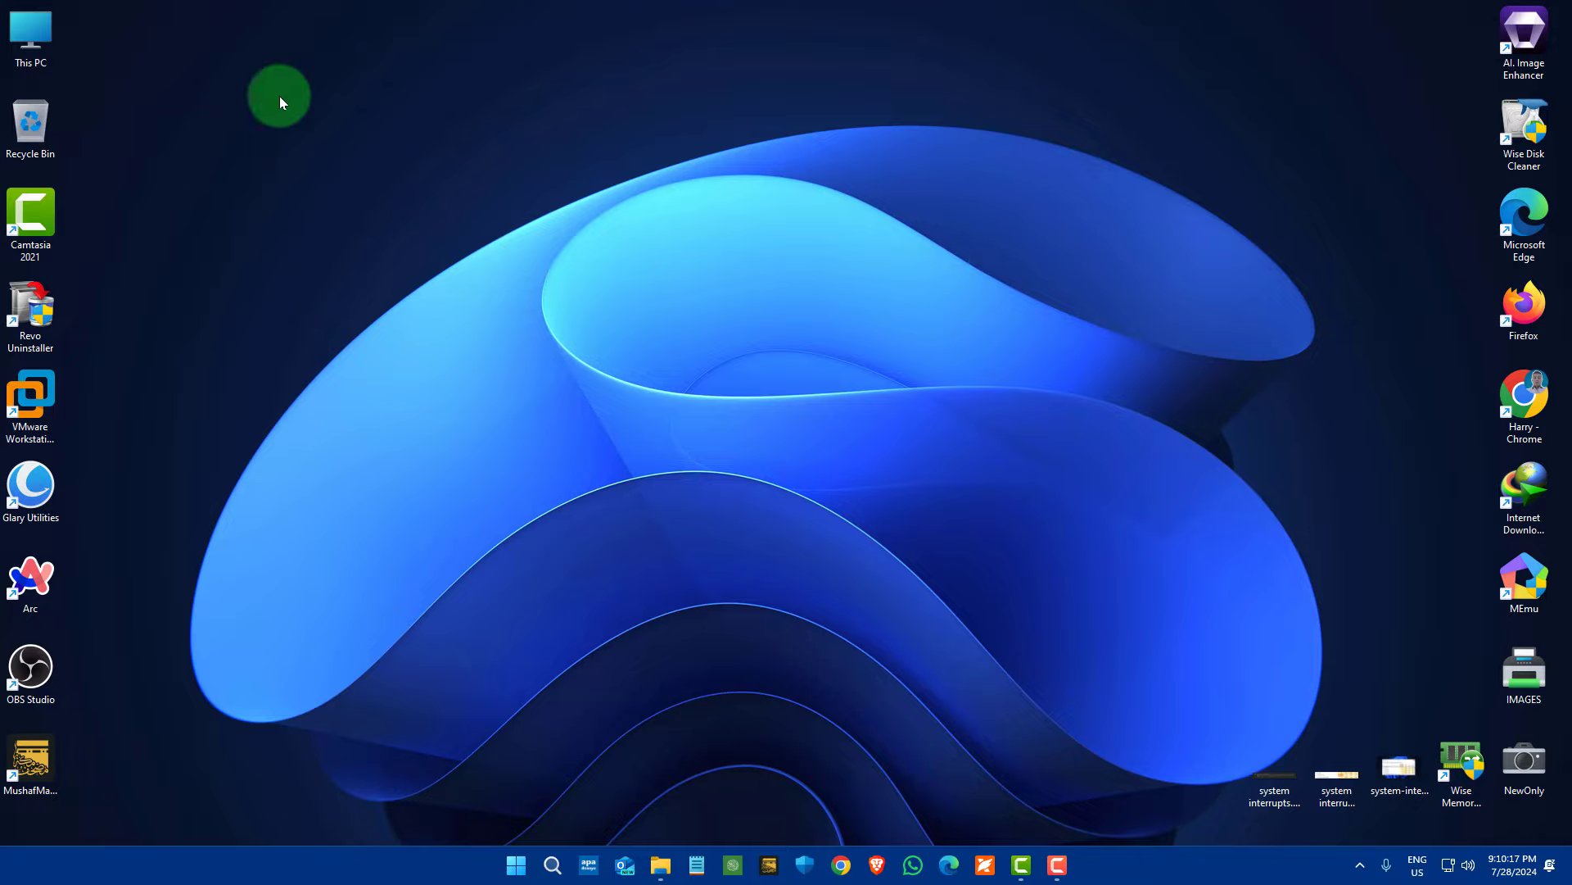
# - Open This PC from the desktop and bring up the properties of Local Disk (C:)
pyautogui.doubleClick(31, 36)
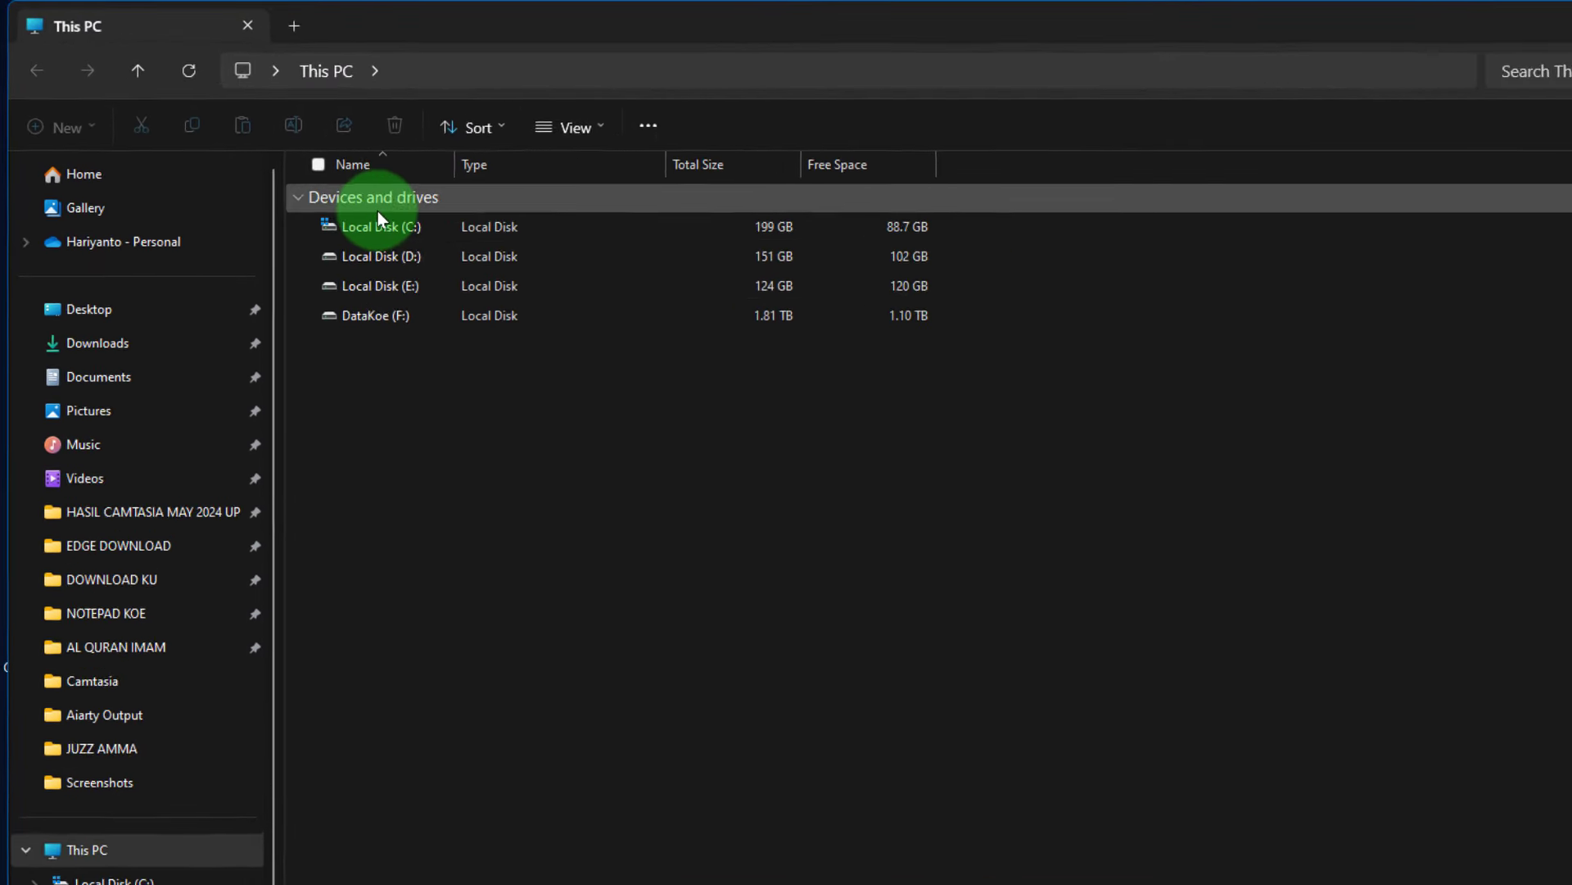
pyautogui.click(417, 248)
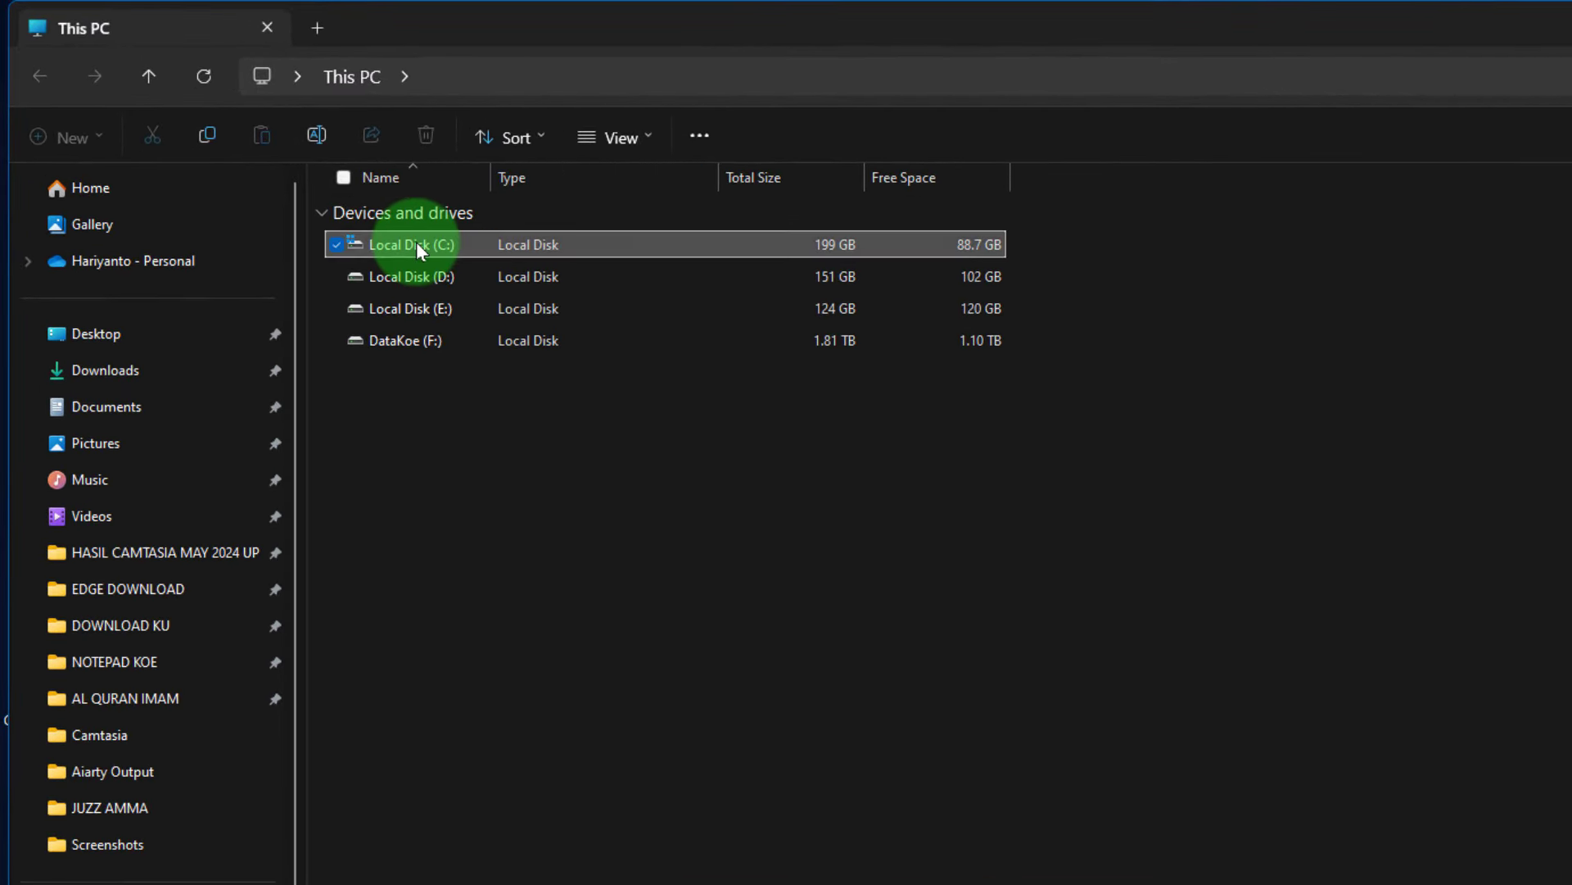
pyautogui.rightClick(417, 242)
pyautogui.click(568, 595)
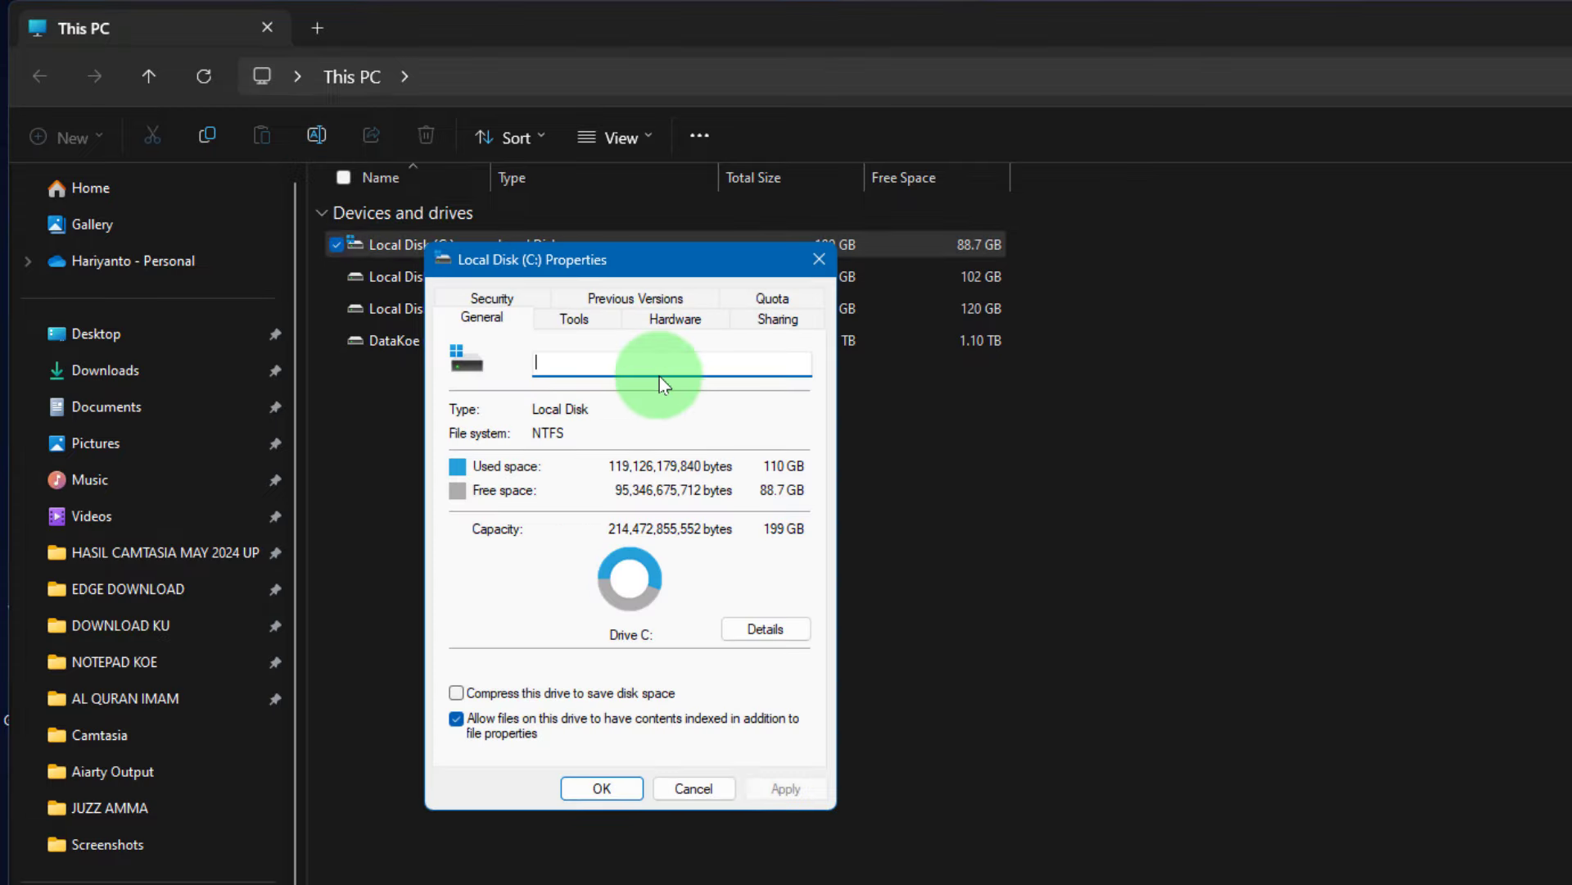
# - Start the file system error check for Local Disk (C:) and minimize the This PC window
pyautogui.click(580, 323)
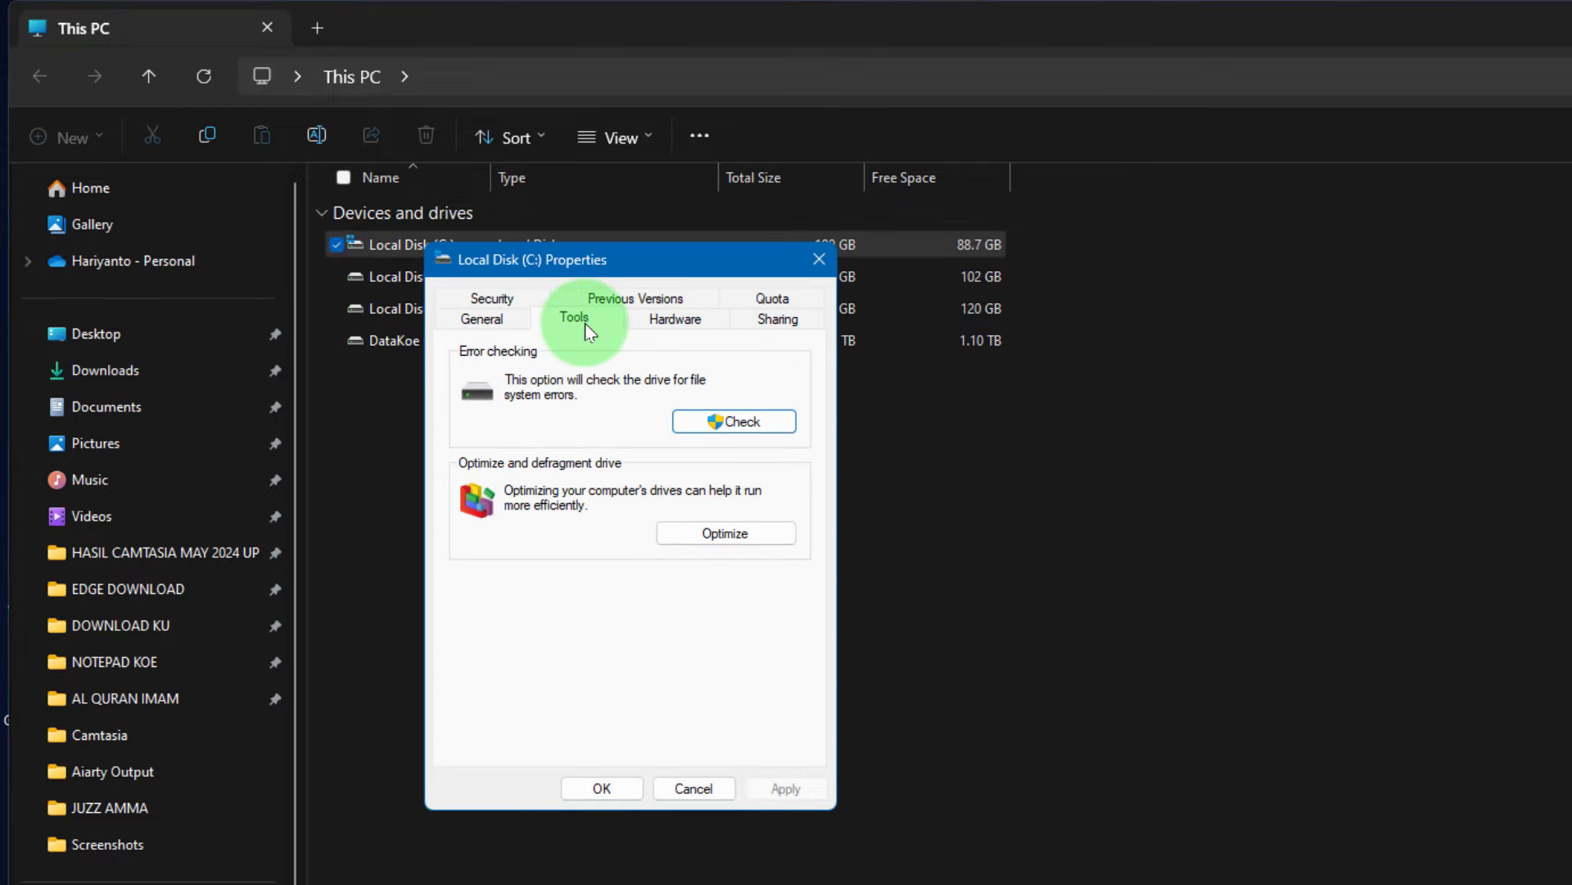
pyautogui.click(767, 429)
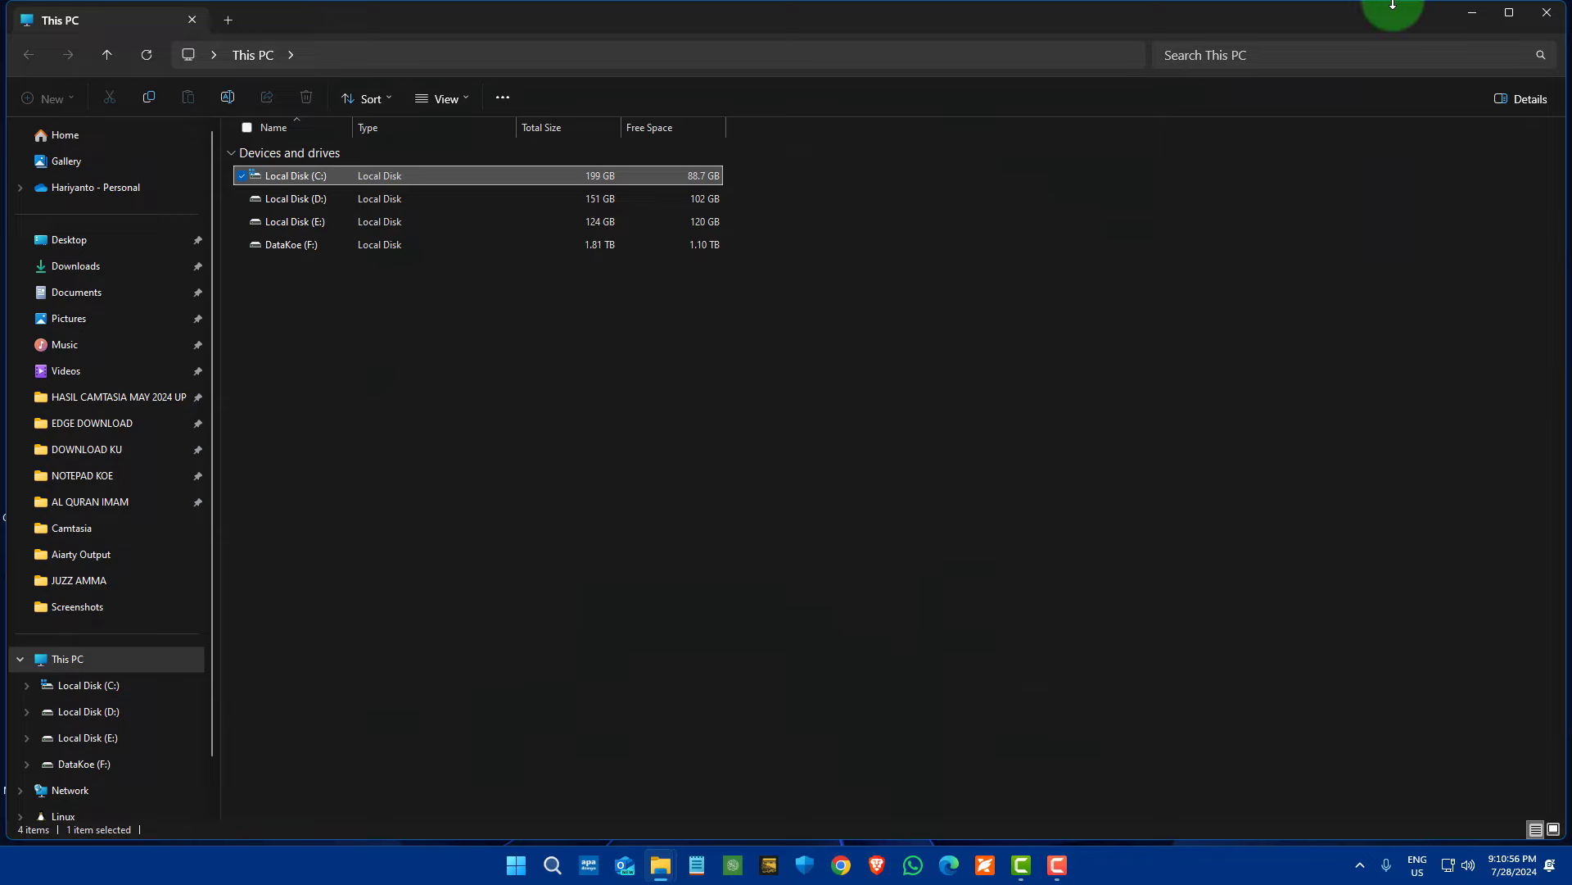
pyautogui.click(1473, 12)
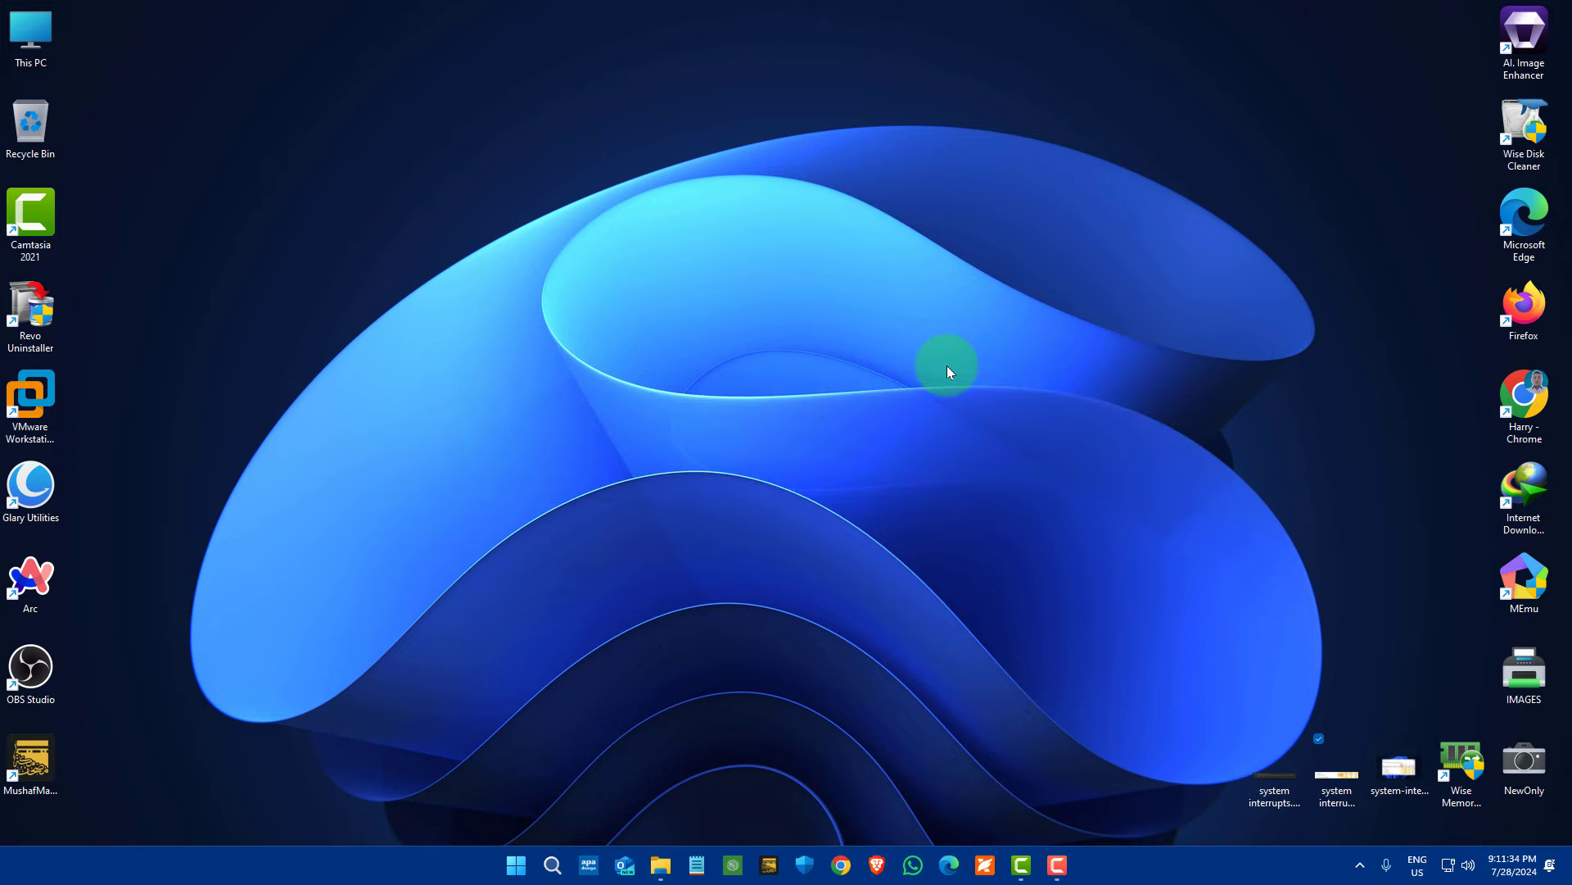
# - Open Windows Update in the Settings app and check for updates
pyautogui.press('super+i')
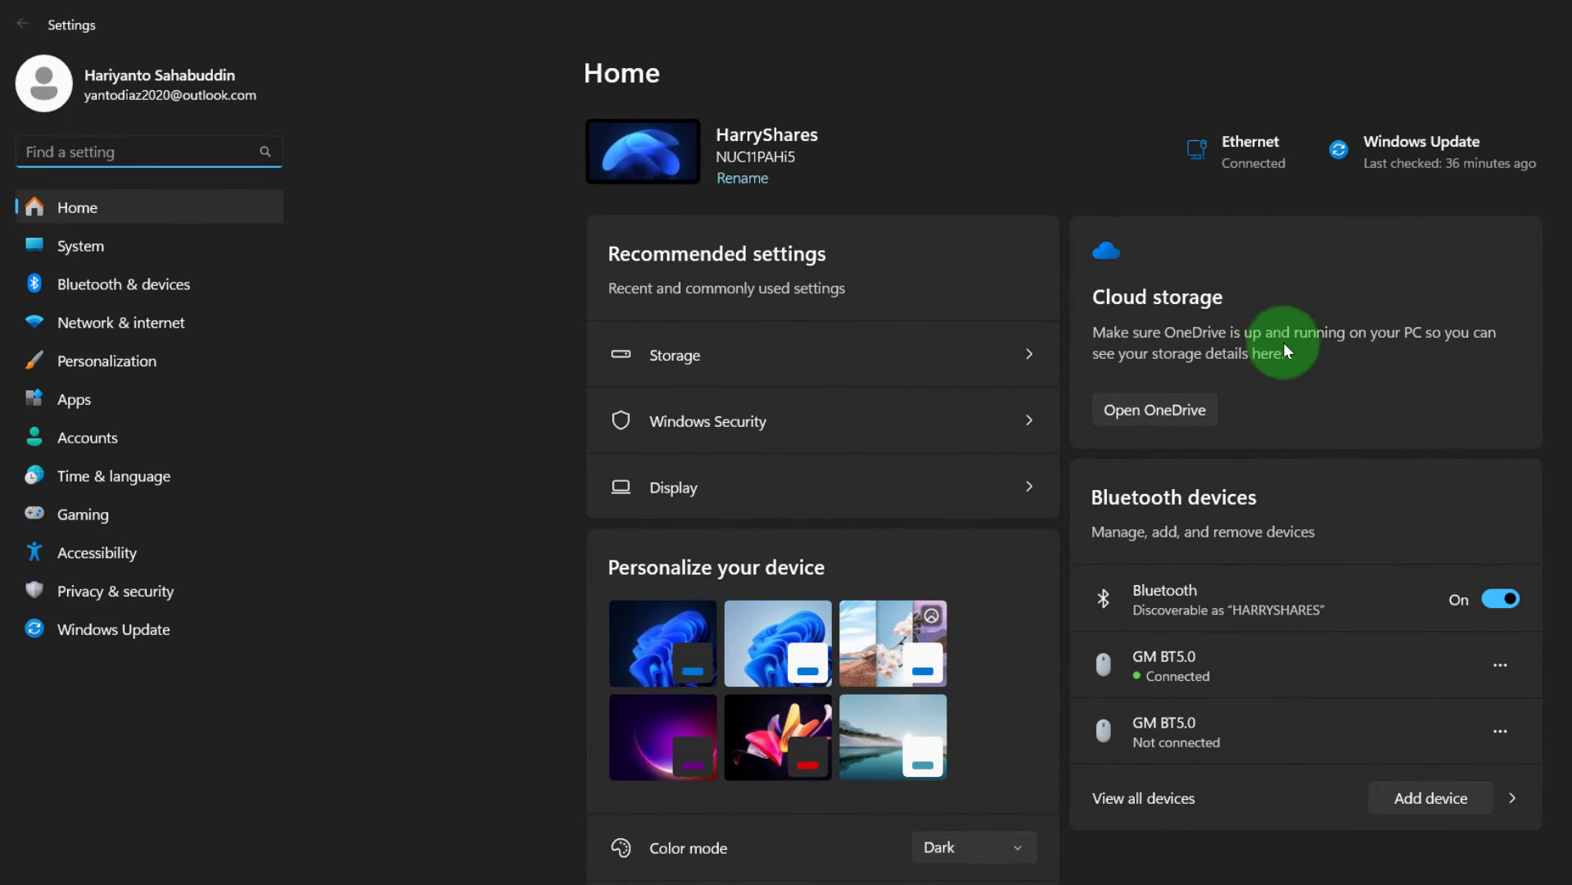
pyautogui.click(1428, 164)
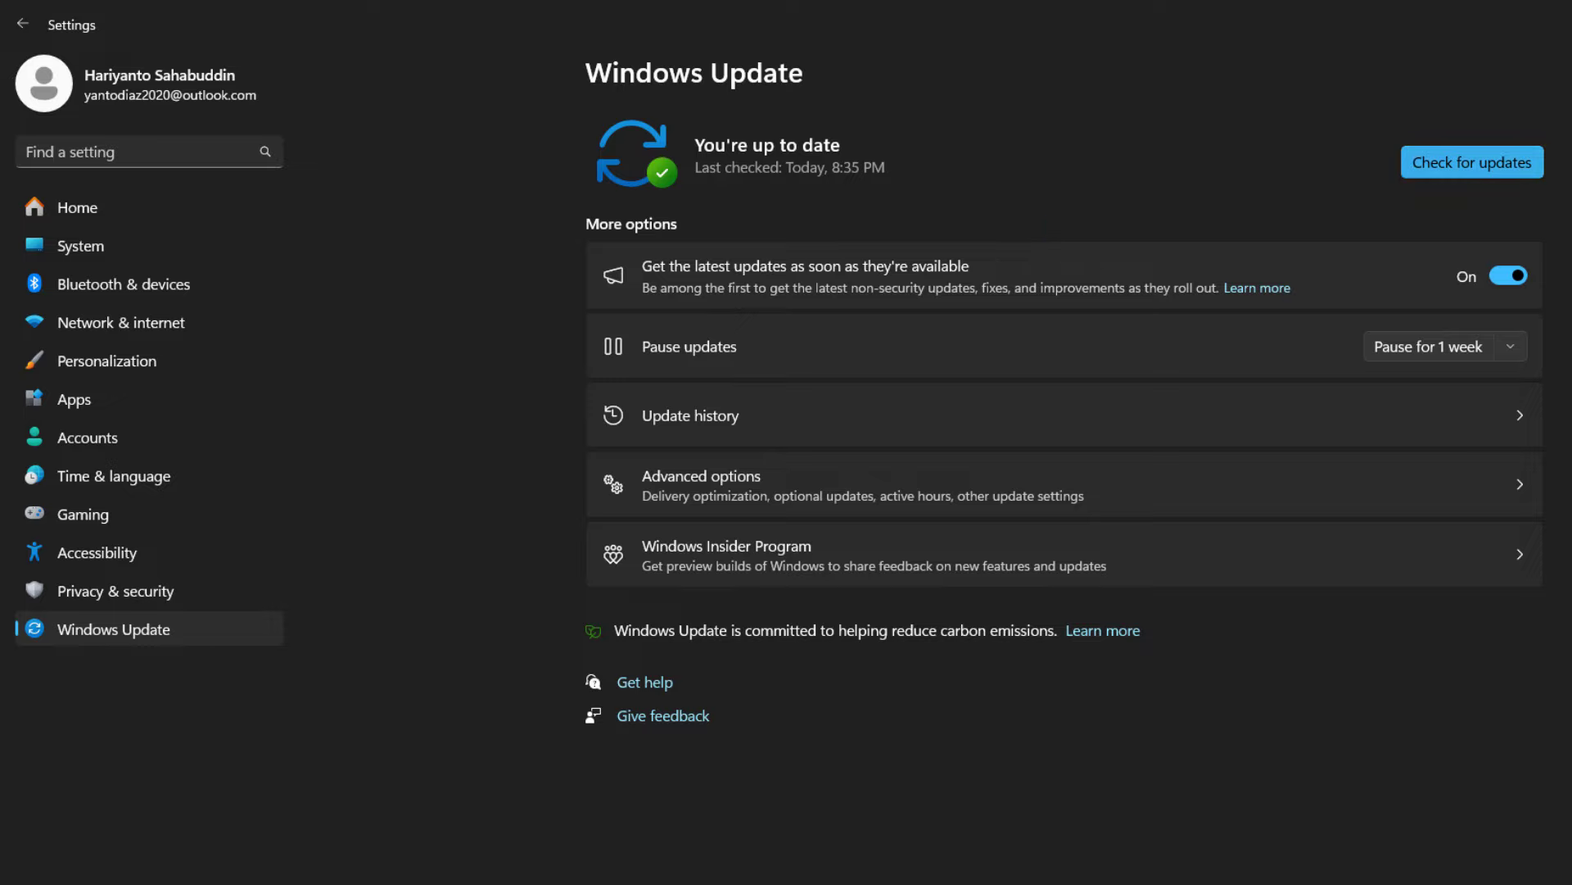
pyautogui.click(1489, 170)
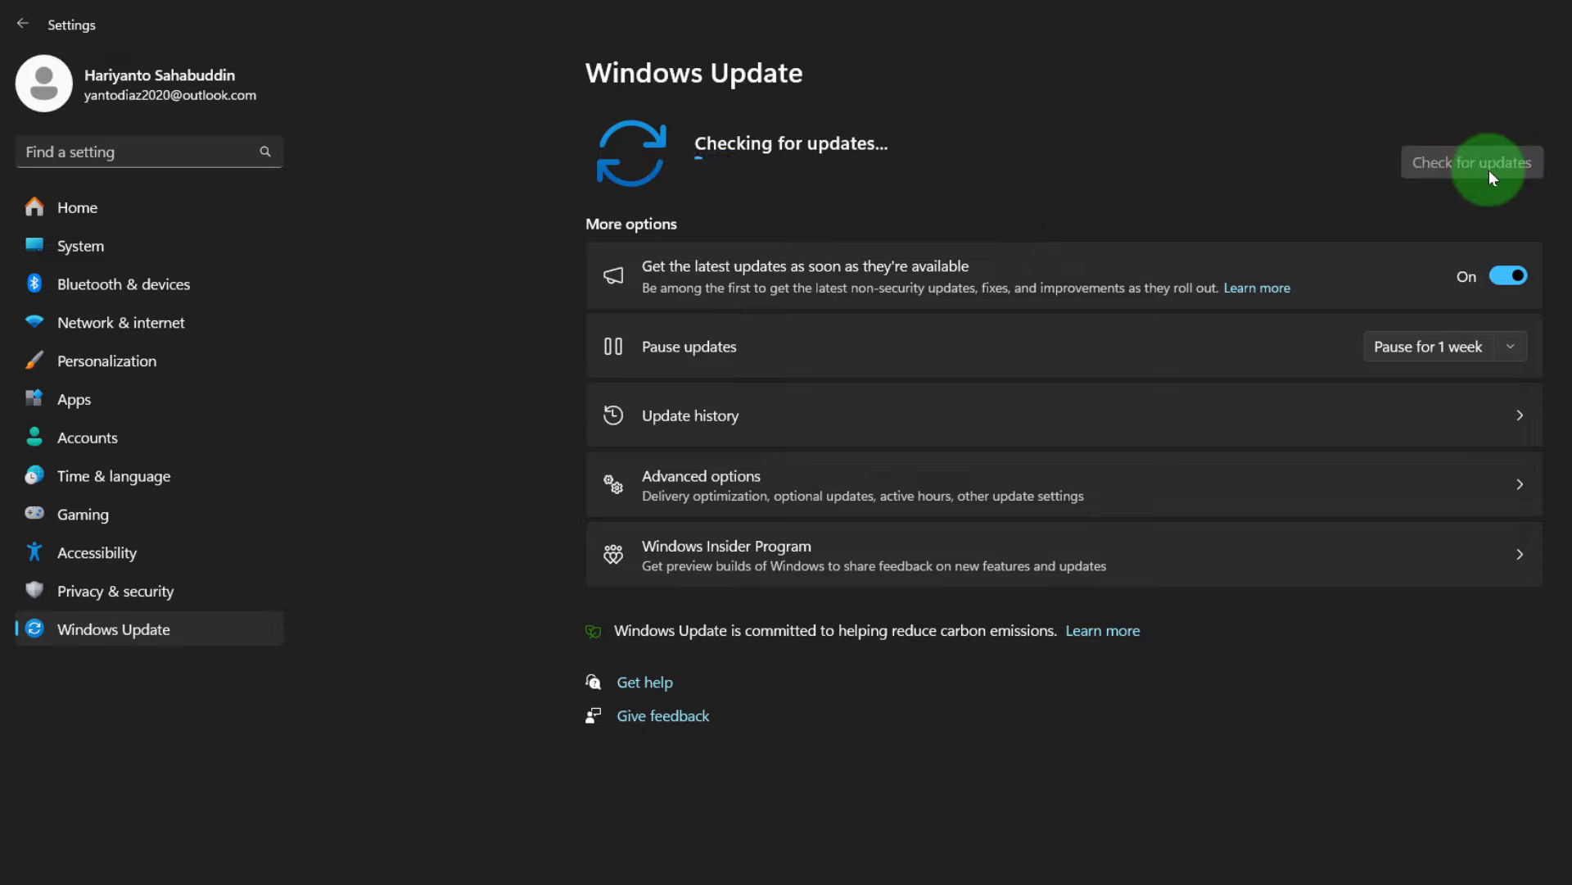